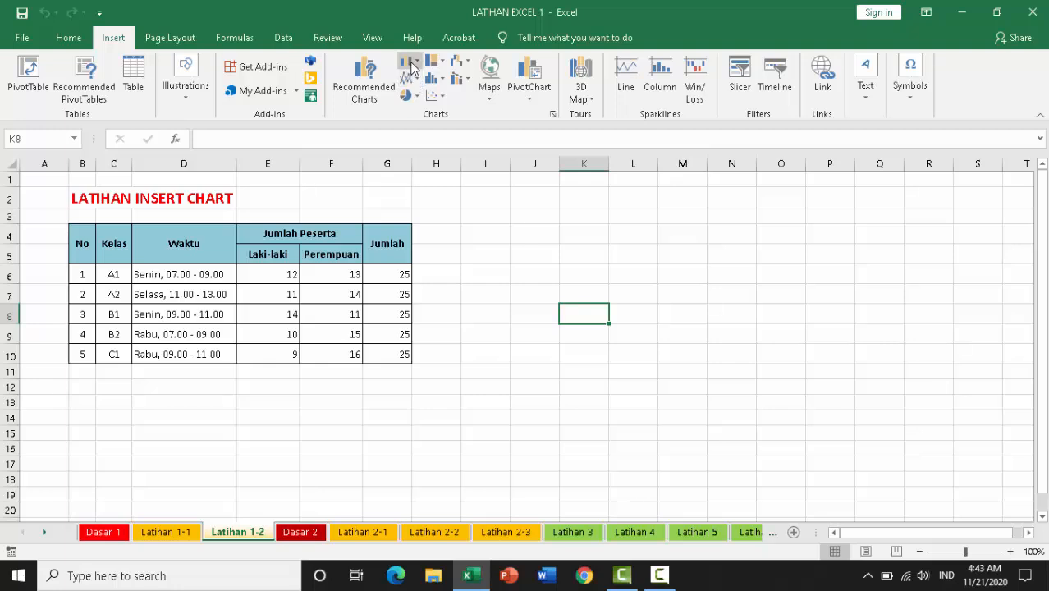
Step: Examine the available column, line and pie chart types without inserting any chart
click(417, 65)
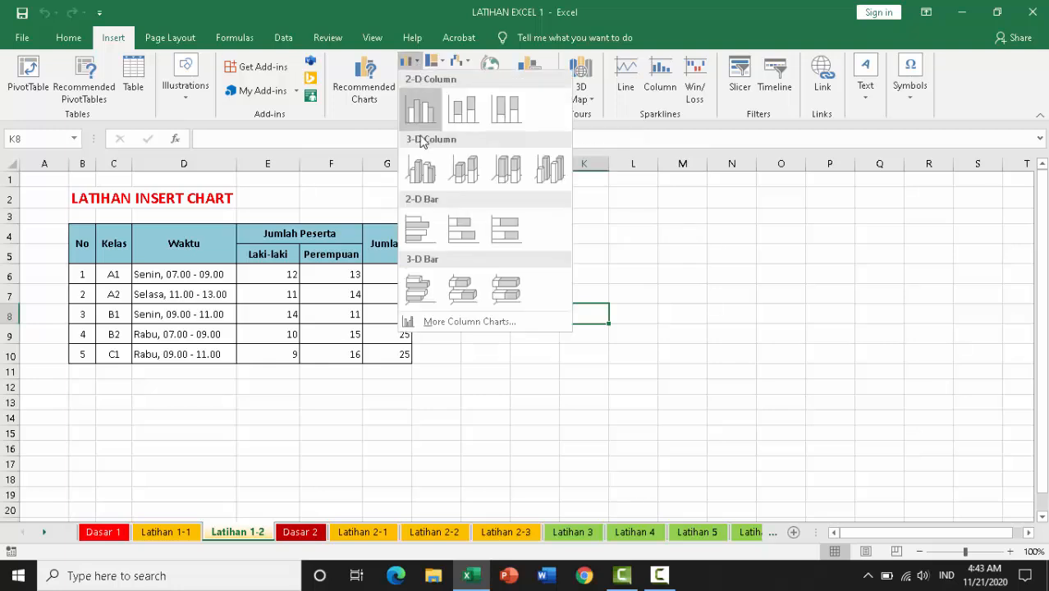
click(377, 120)
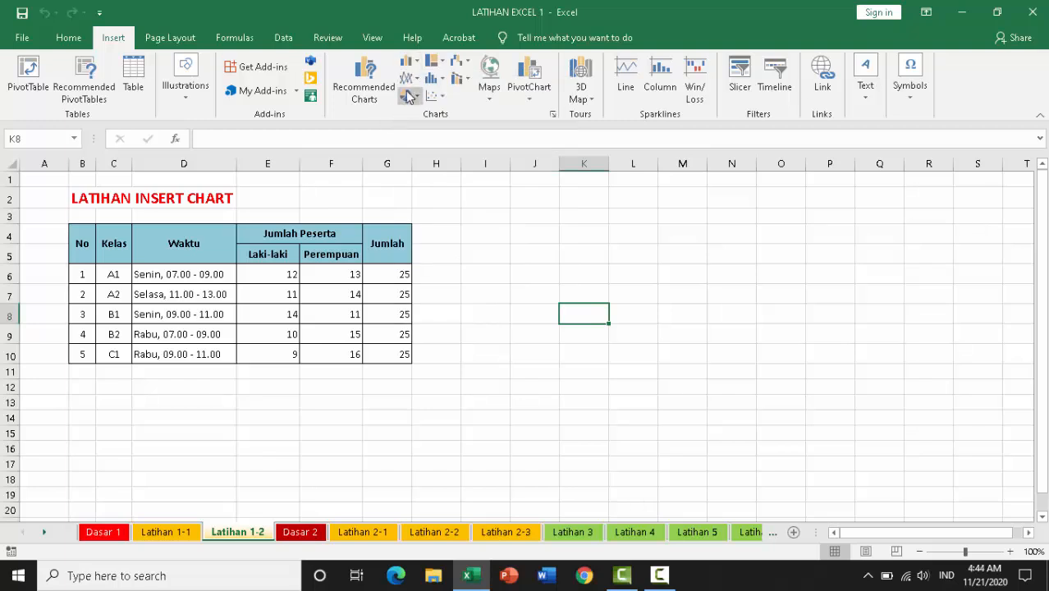
click(408, 79)
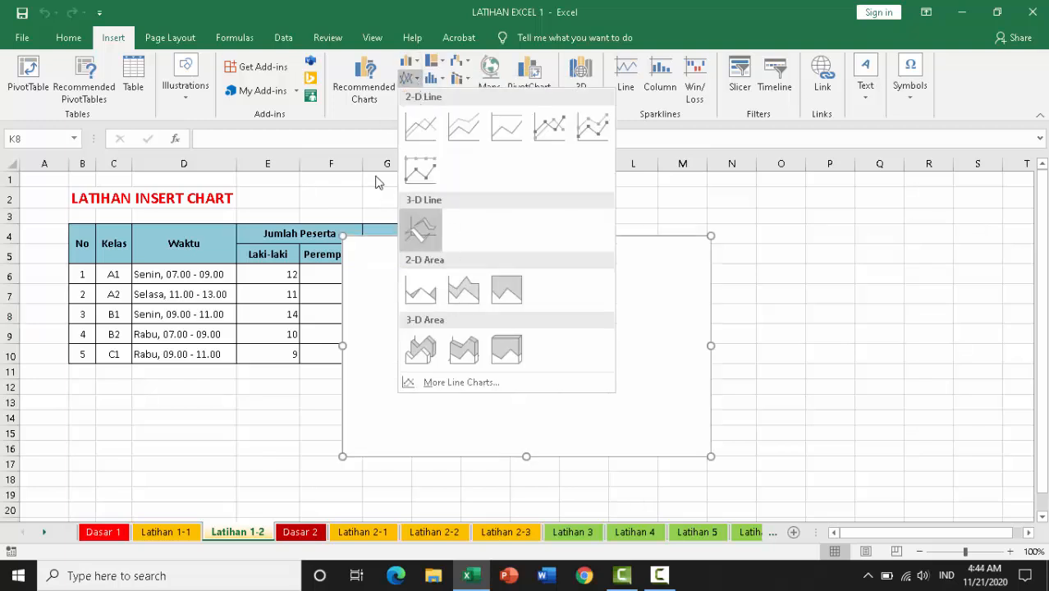
click(382, 113)
click(409, 103)
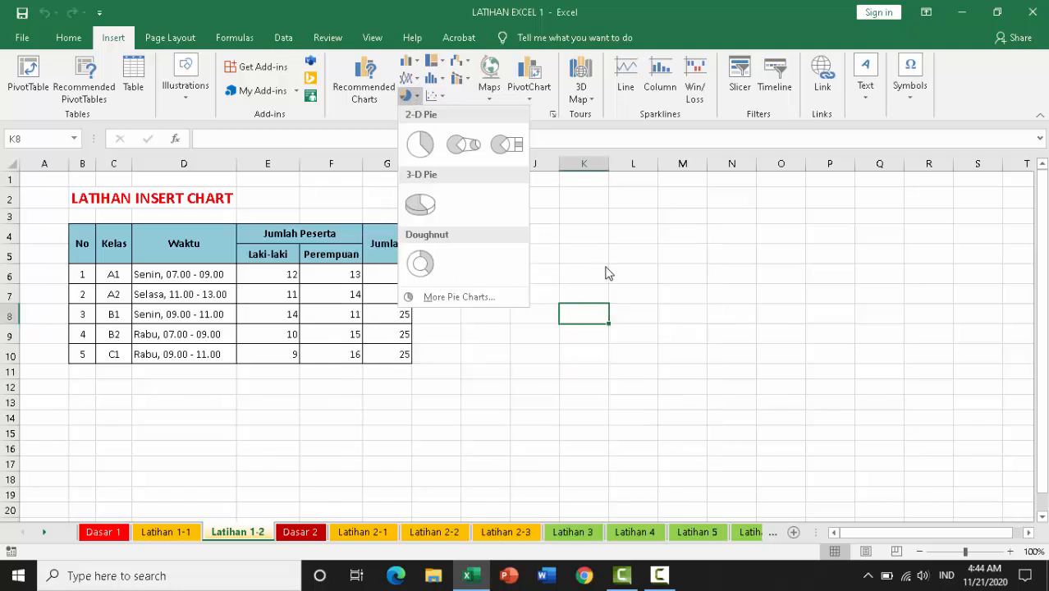
click(630, 228)
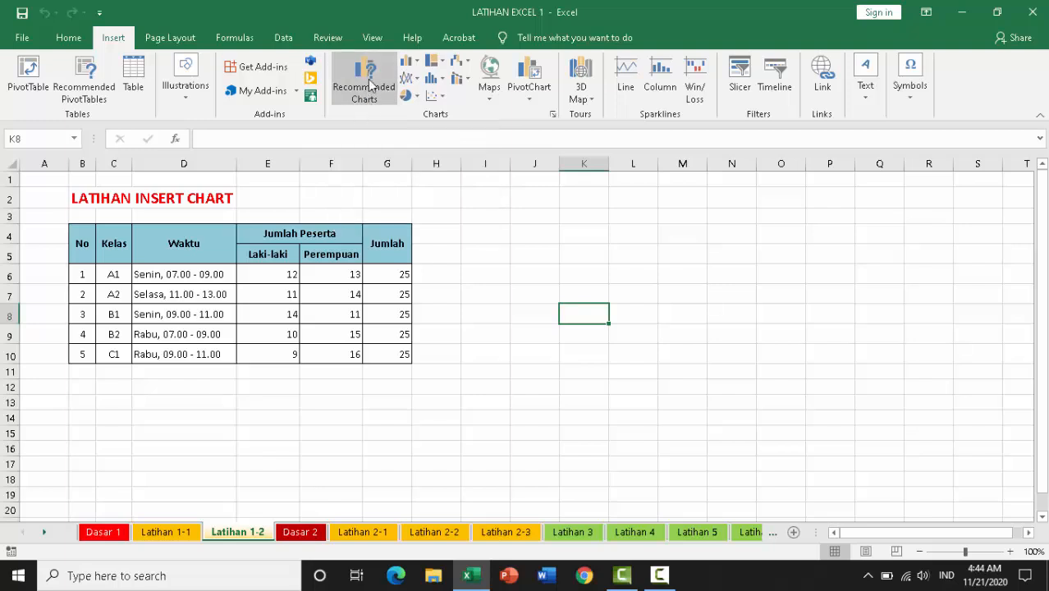
click(534, 264)
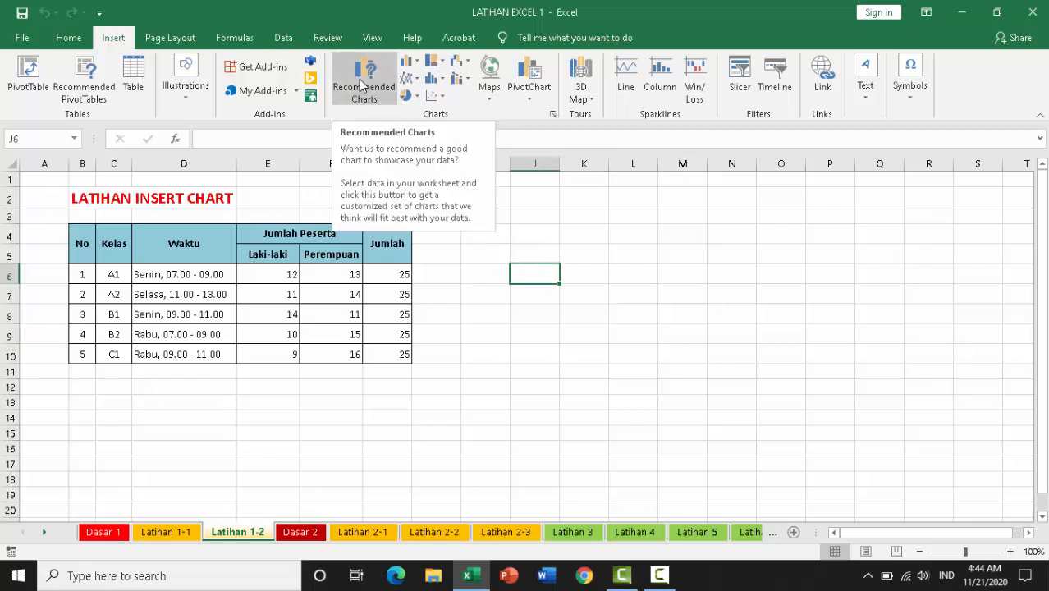
click(538, 359)
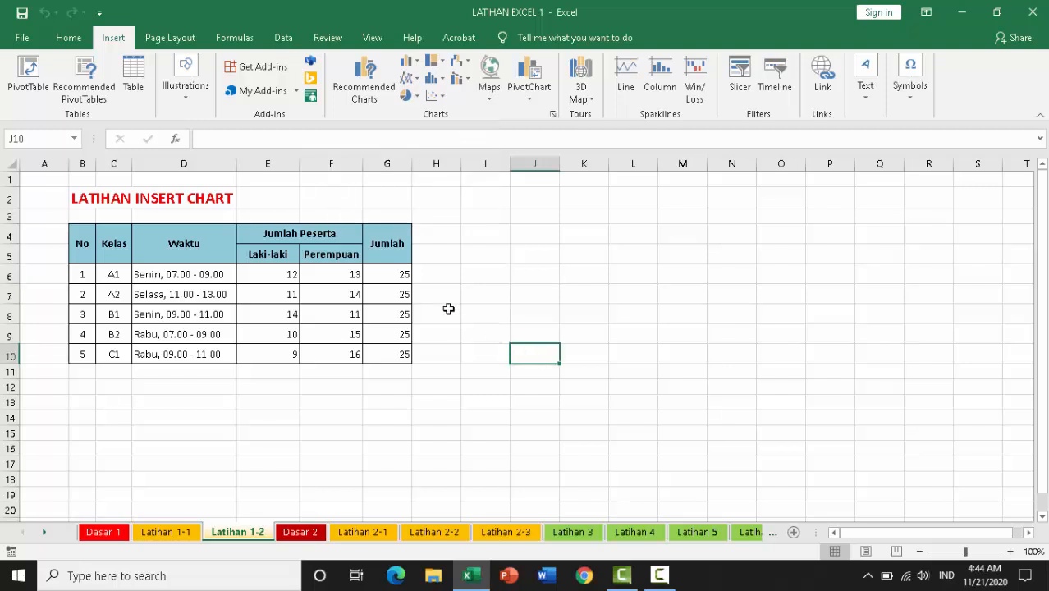
Step: Insert the recommended Clustered Column chart from table range C4:F10 and place it in the empty area beside the table
click(114, 243)
mouse_move(114, 243)
mouse_down()
mouse_move(288, 279)
mouse_move(316, 298)
mouse_move(332, 356)
mouse_up()
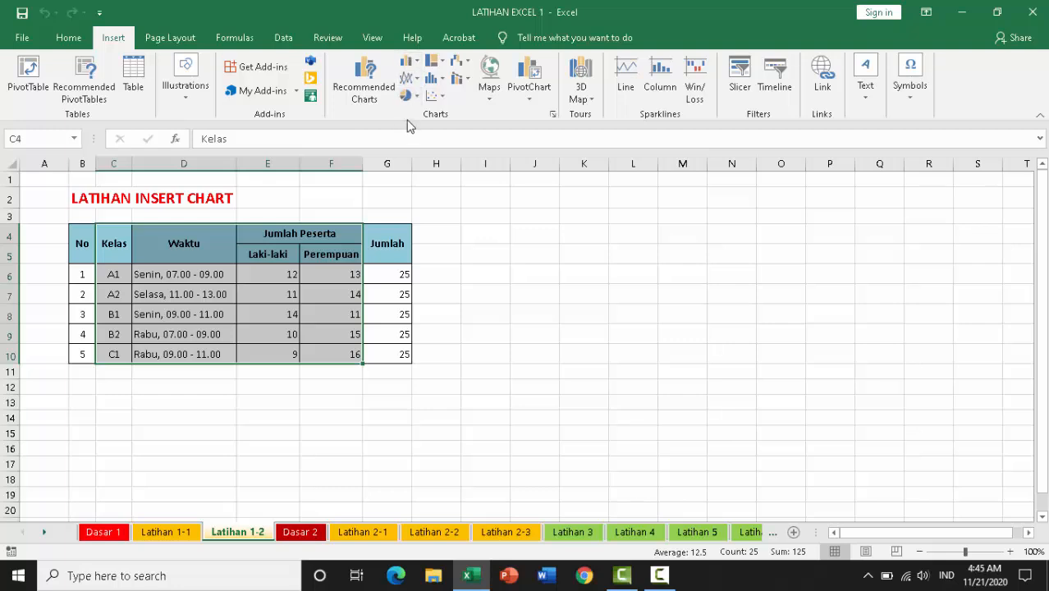
click(359, 93)
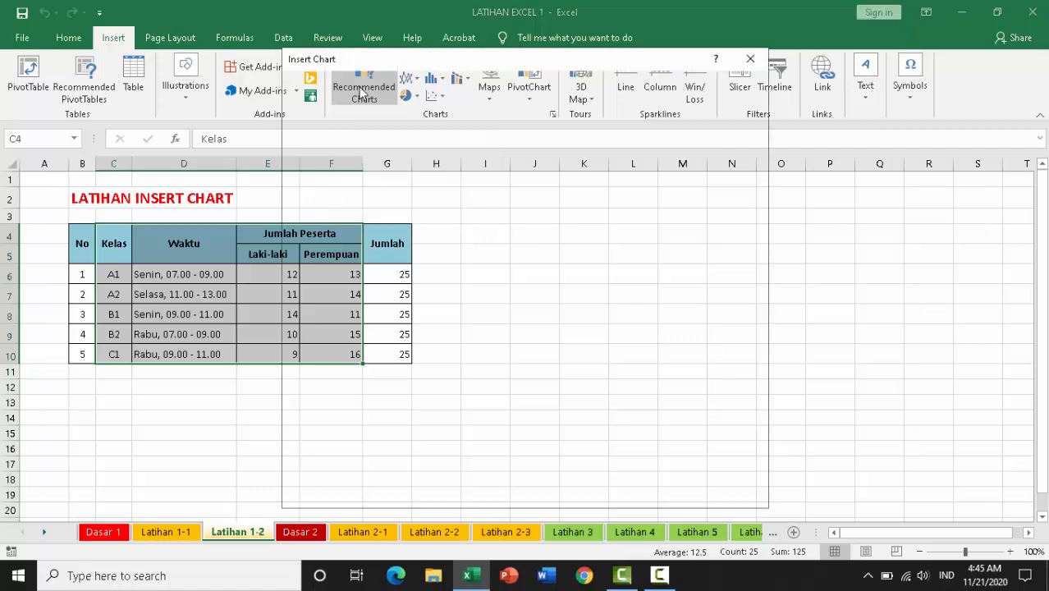
drag(462, 60, 656, 53)
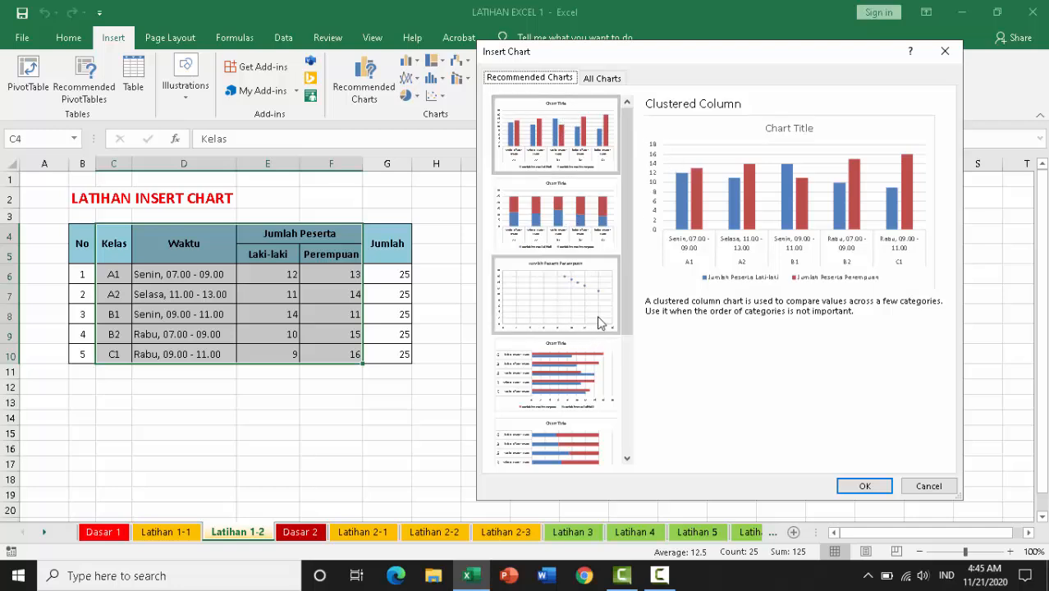
drag(627, 246, 645, 206)
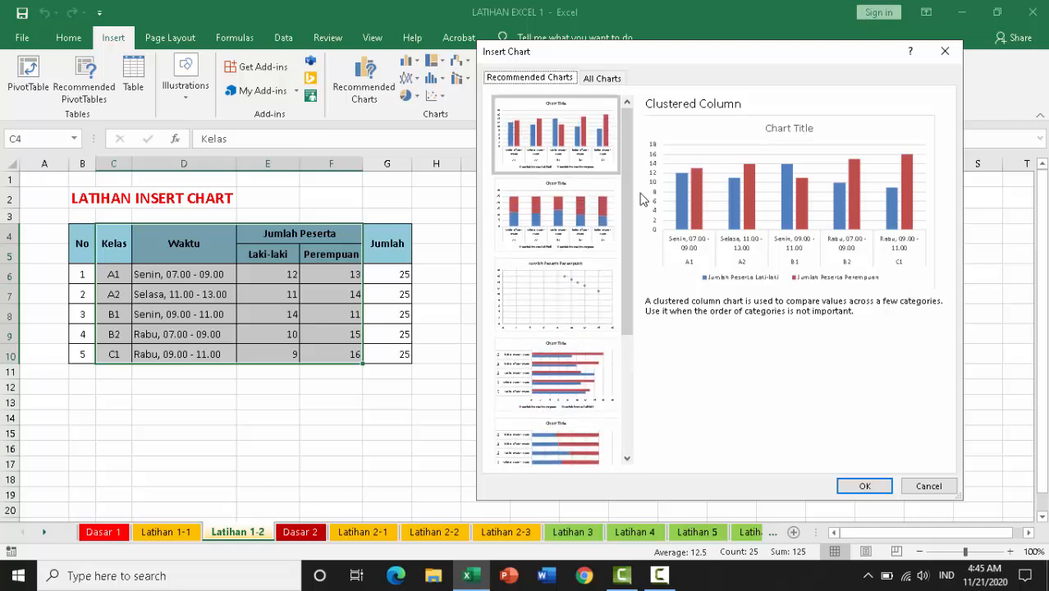
click(549, 135)
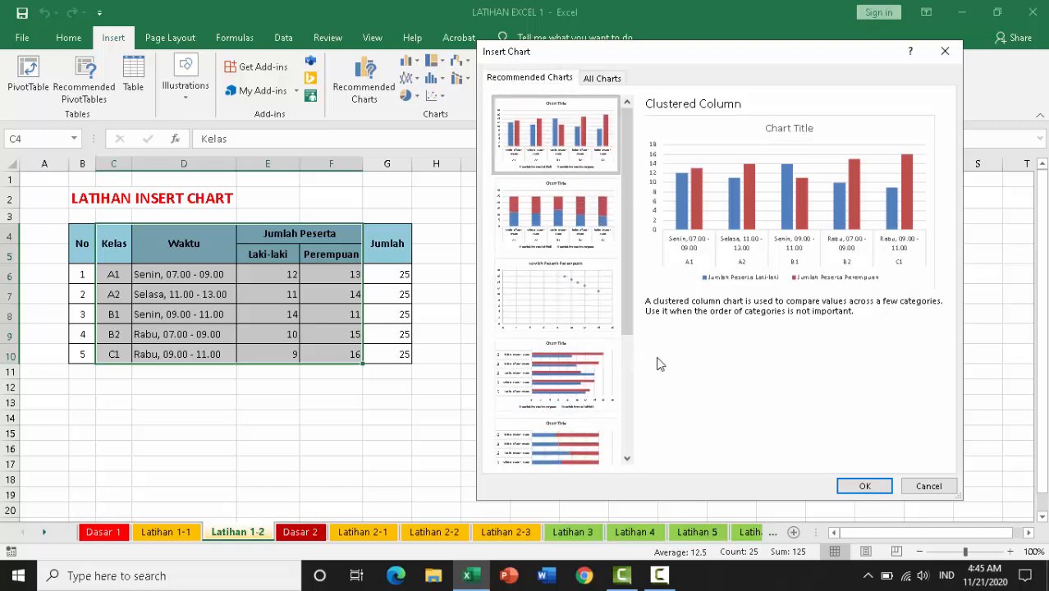
click(865, 486)
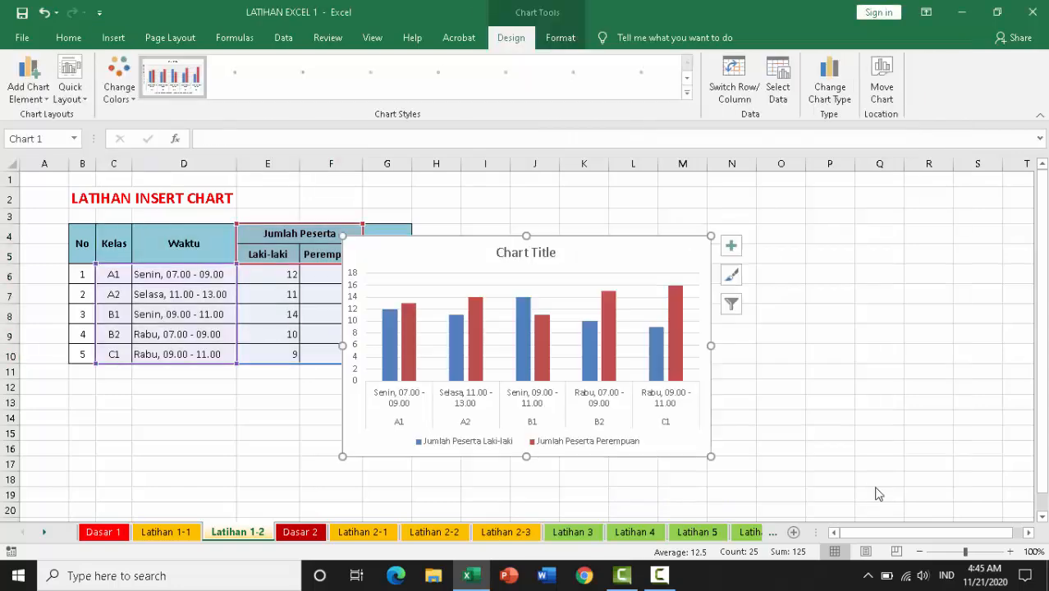
drag(604, 244, 761, 203)
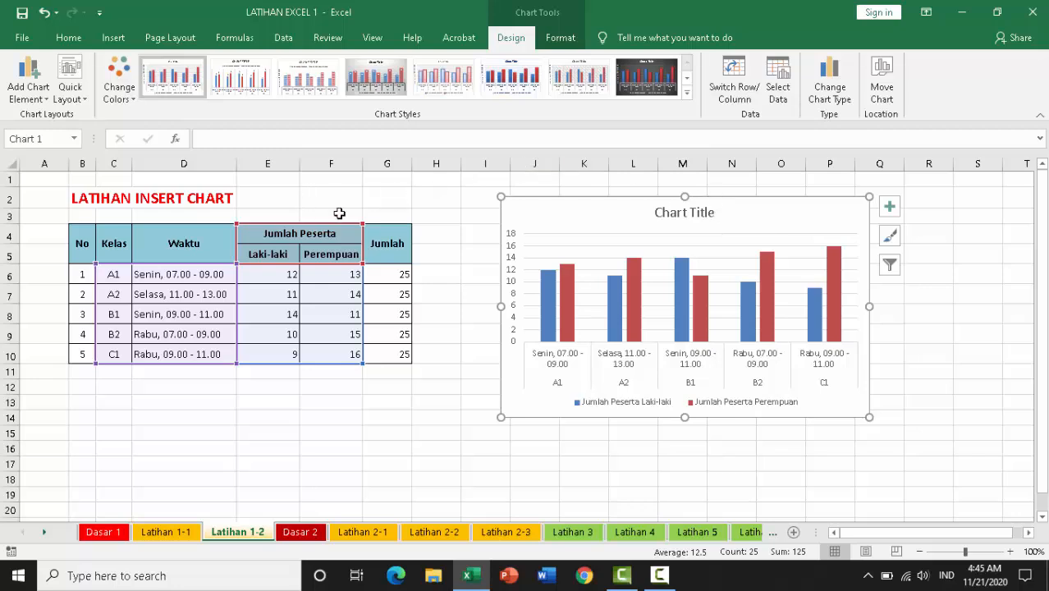
Step: Reselect table range C4:F10, from Kelas through Perempuan, as the source data for inserting another chart
click(428, 192)
drag(120, 235, 335, 356)
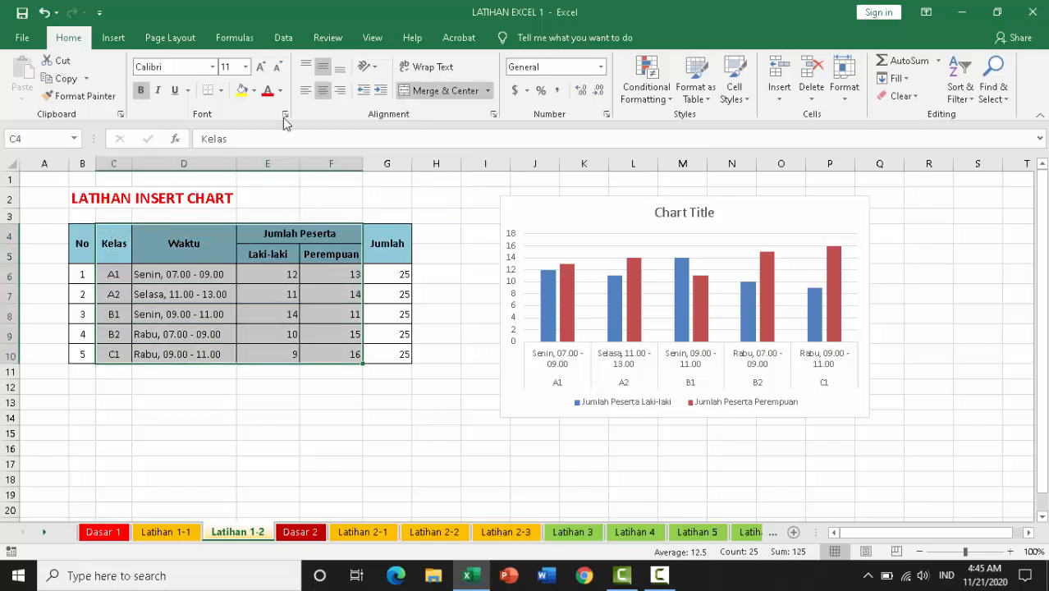
click(111, 38)
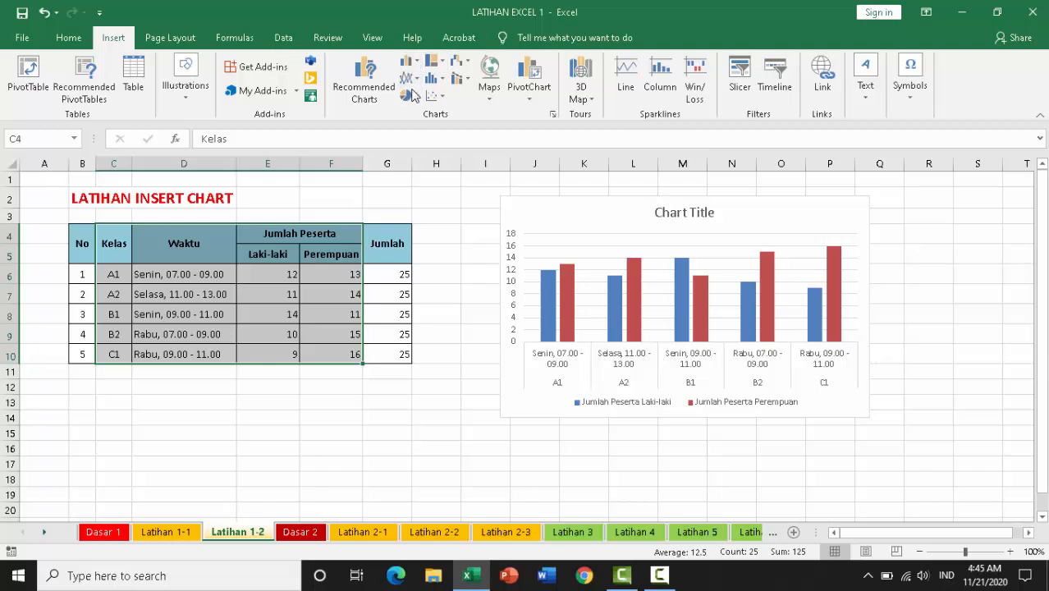
Step: Insert a second 2-D Clustered Column chart from the selected range and delete it
click(414, 65)
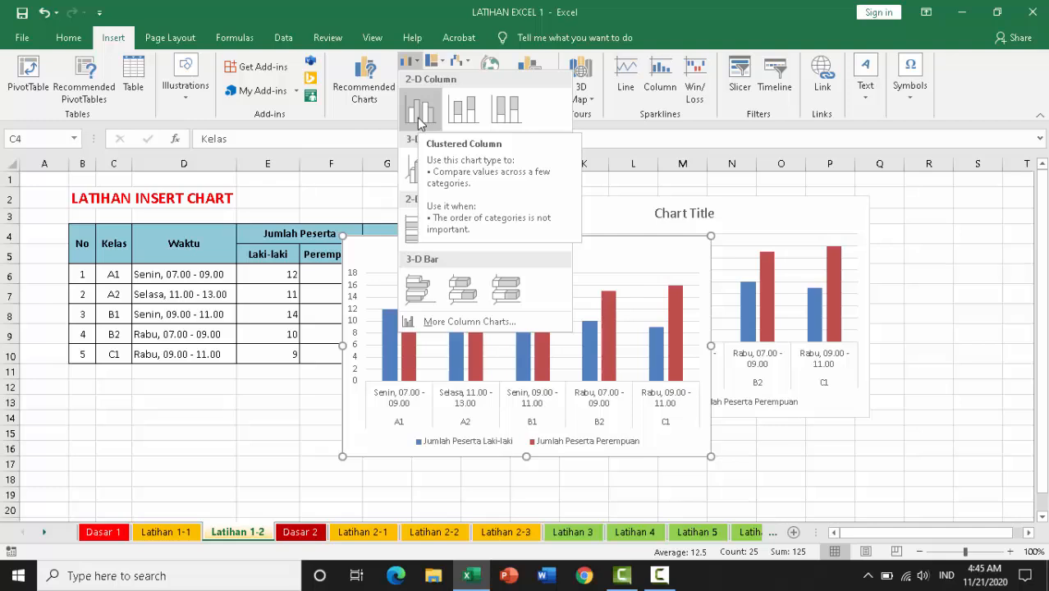
click(417, 117)
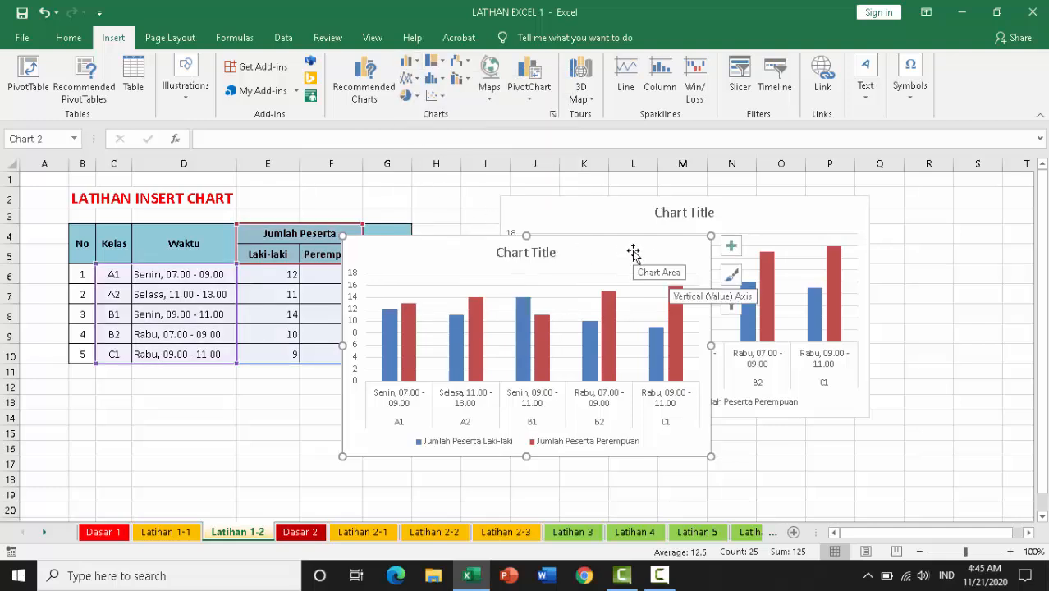
key(Delete)
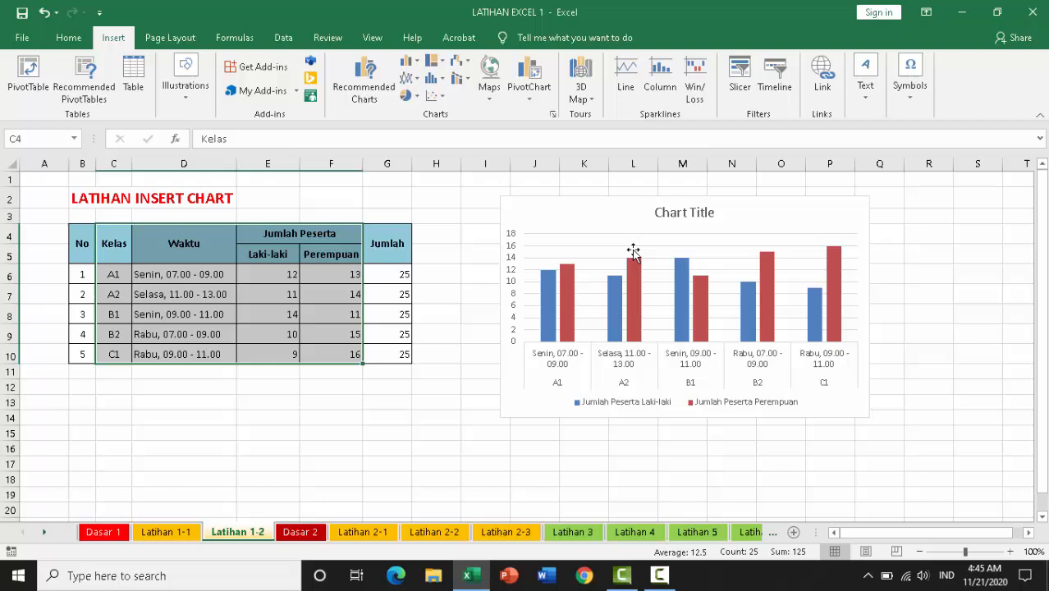
Step: Insert a 2-D Line chart from the selected table range and place it directly below the column chart
click(410, 80)
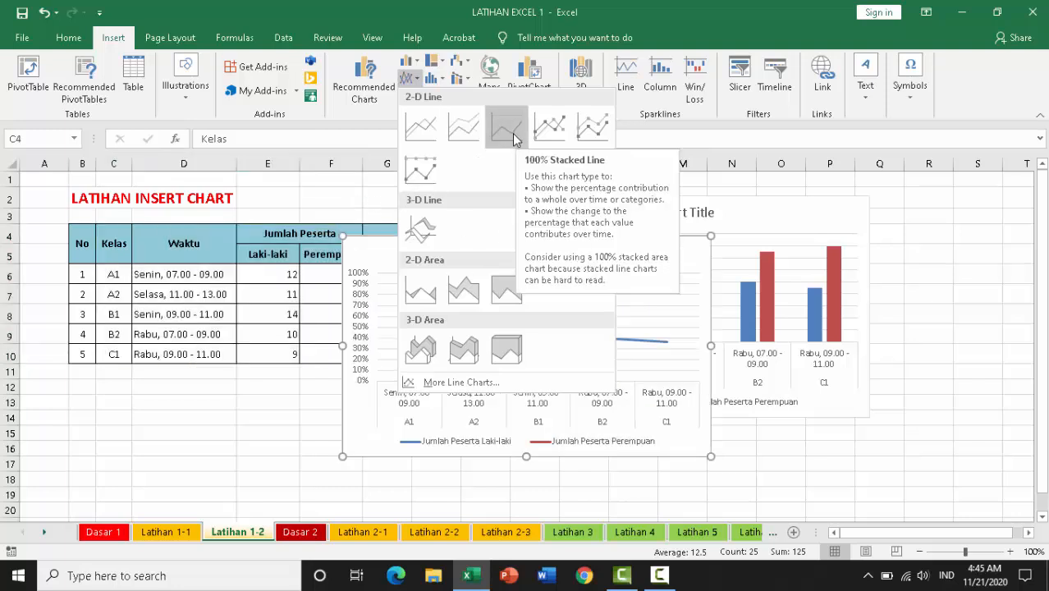
click(424, 146)
drag(571, 253, 731, 428)
drag(1042, 283, 1046, 291)
scroll(978, 294, down, 3)
scroll(981, 300, up, 1)
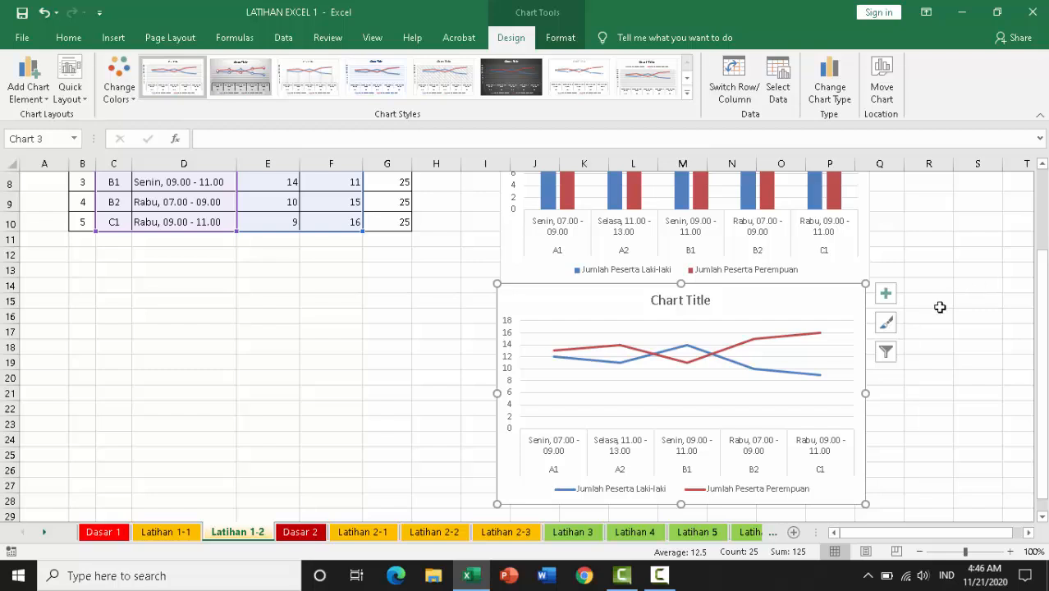
drag(756, 301, 762, 302)
scroll(973, 316, down, 3)
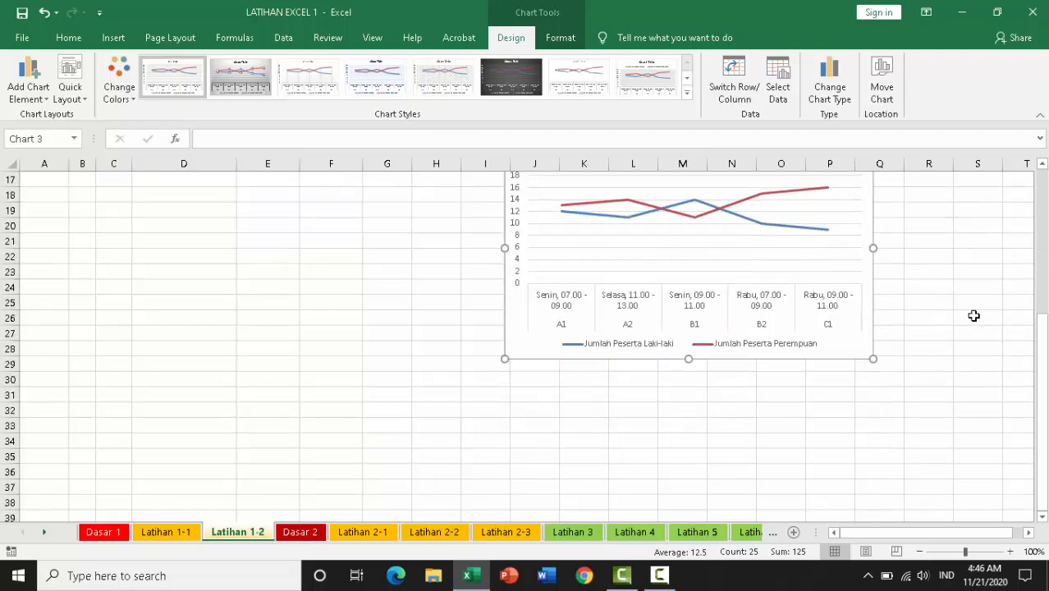
scroll(973, 316, up, 2)
scroll(629, 355, up, 3)
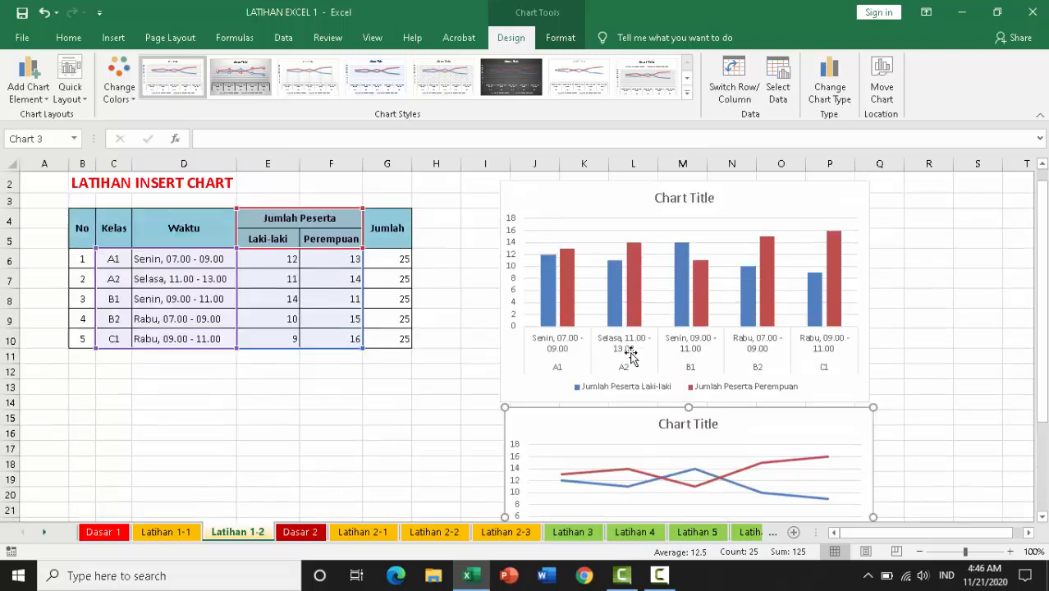
scroll(630, 355, up, 1)
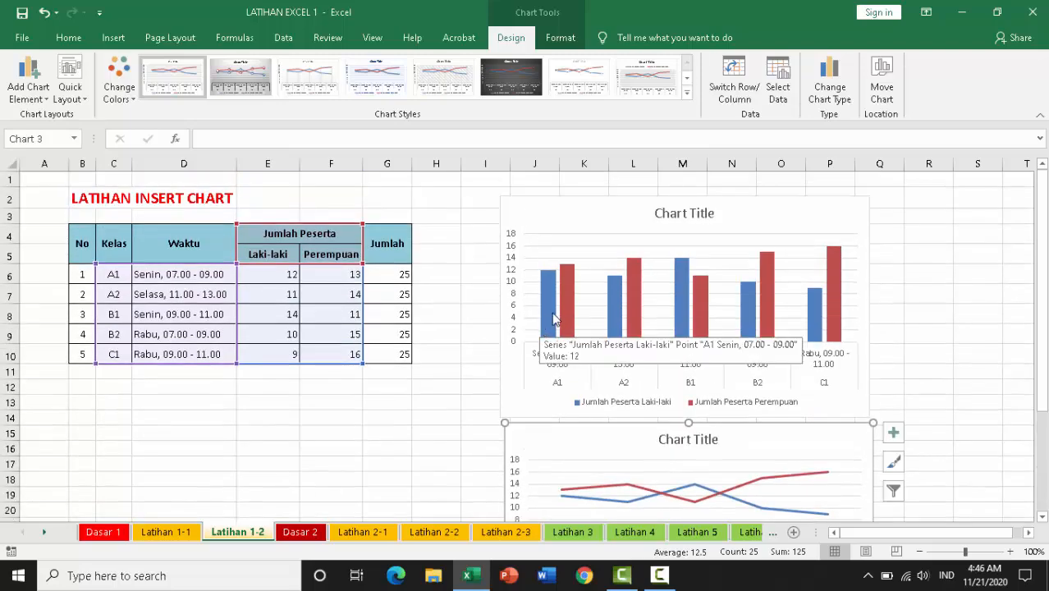
scroll(665, 307, down, 4)
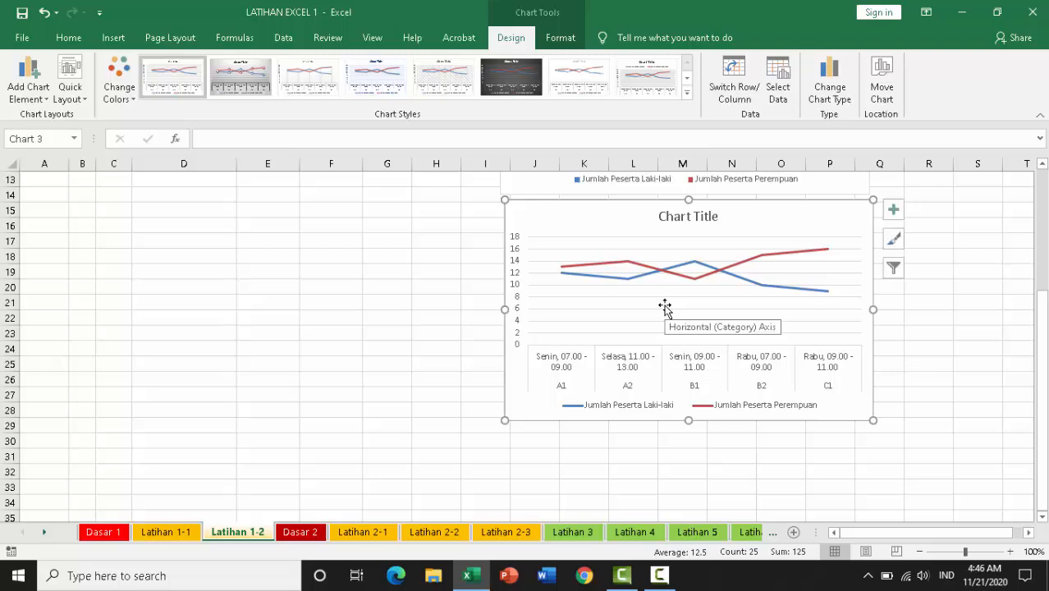
Step: Add data labels to the clustered column chart at the Outside End position
scroll(718, 307, up, 4)
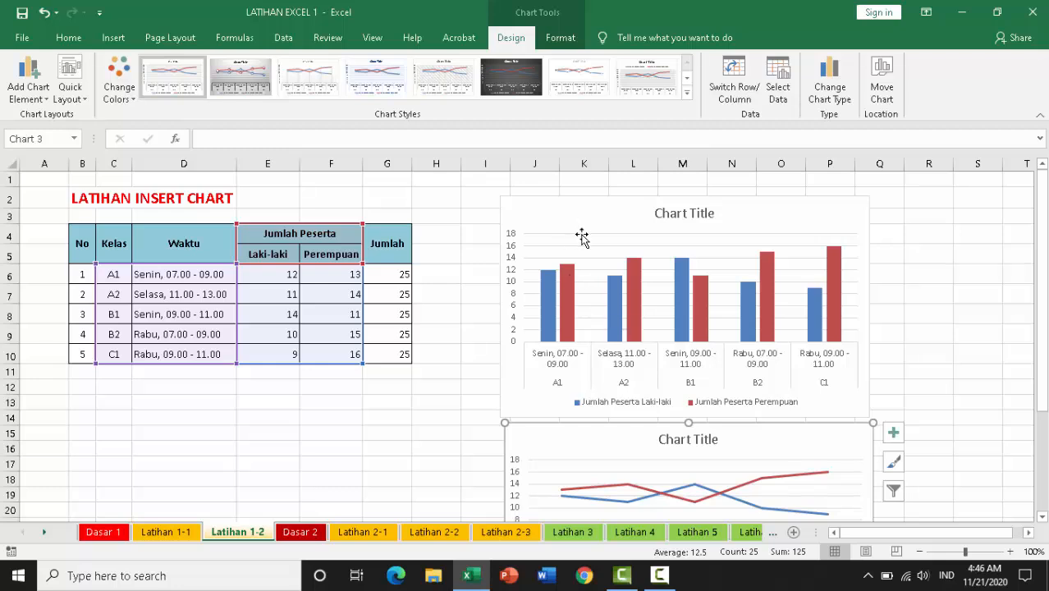
click(580, 207)
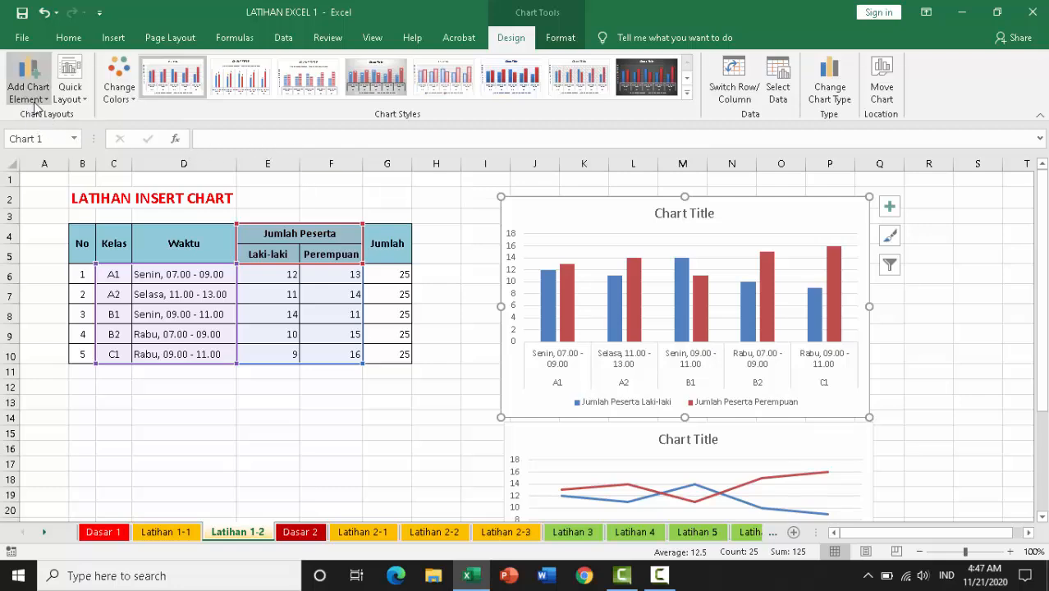
click(37, 101)
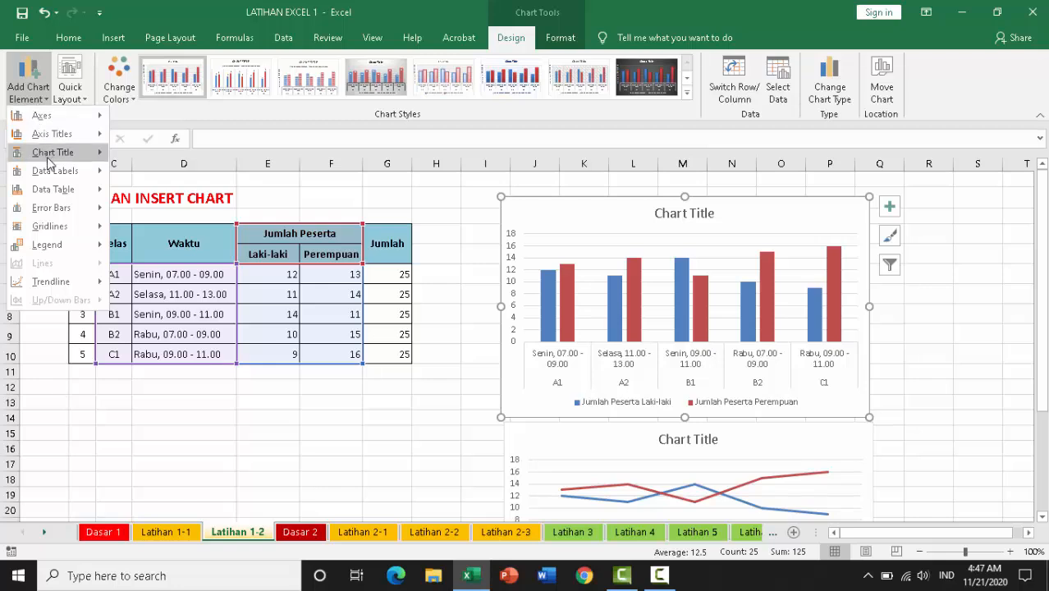
mouse_move(54, 173)
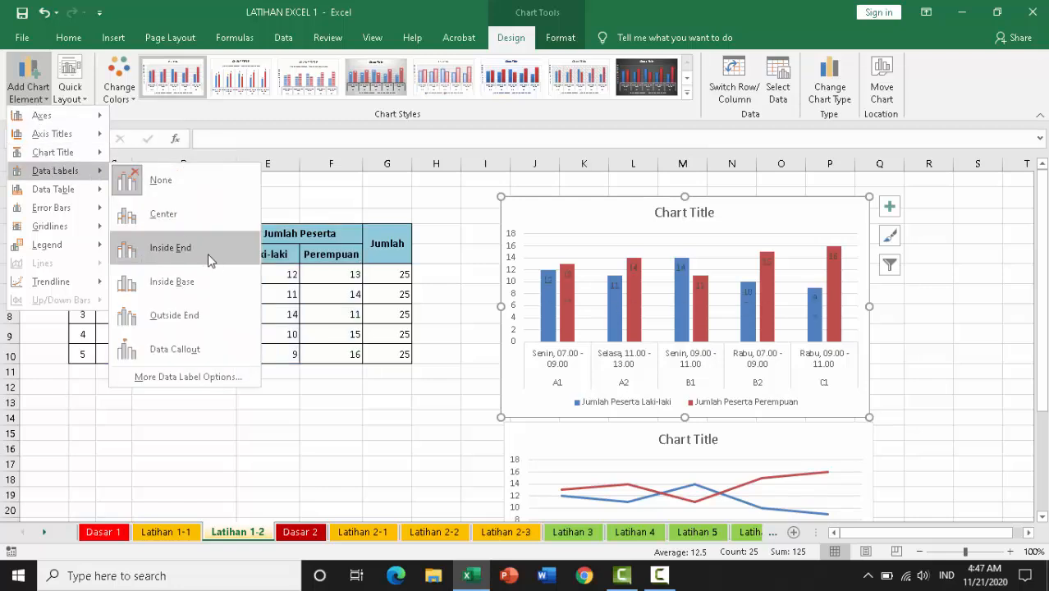
click(186, 316)
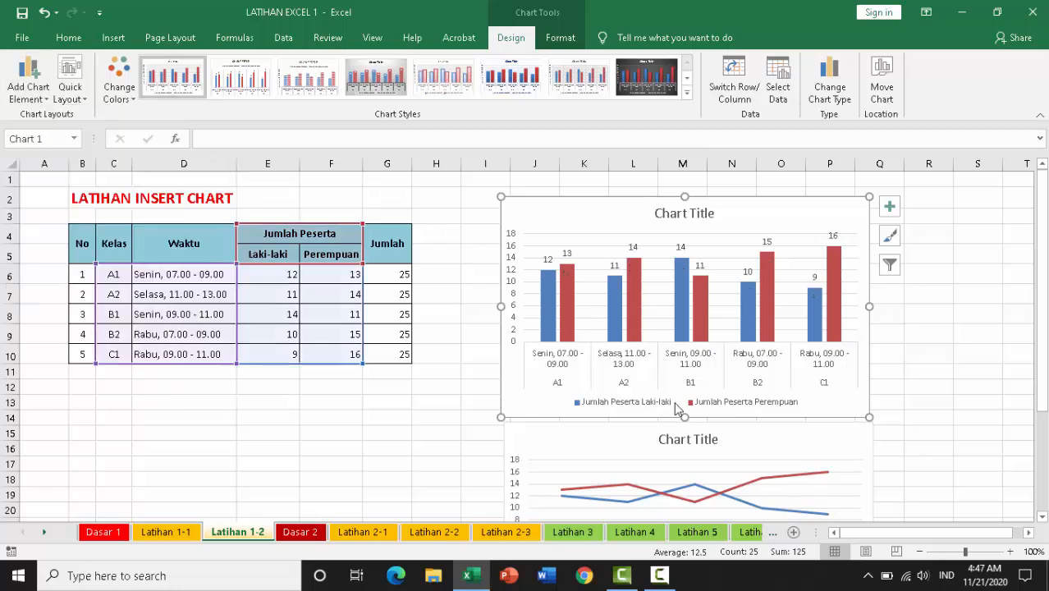
click(936, 385)
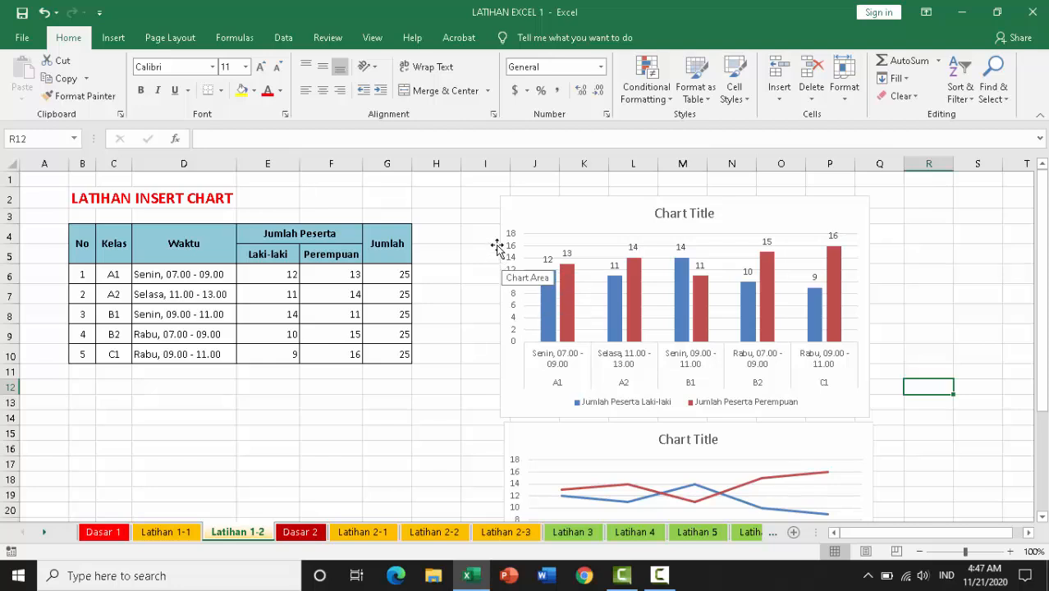
Step: Add a Primary Vertical axis title to the clustered column chart
click(571, 209)
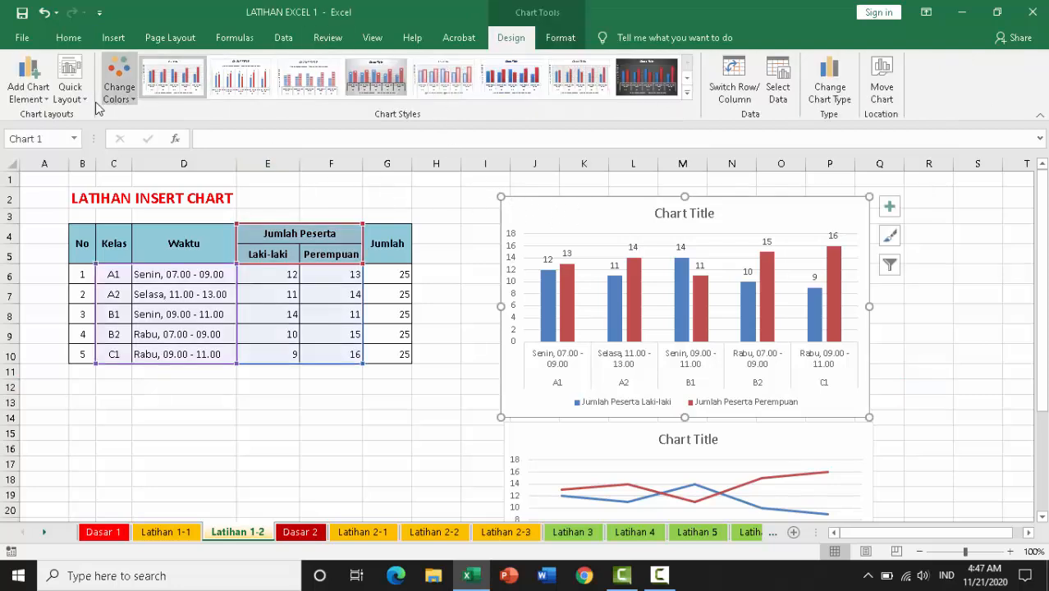
click(39, 98)
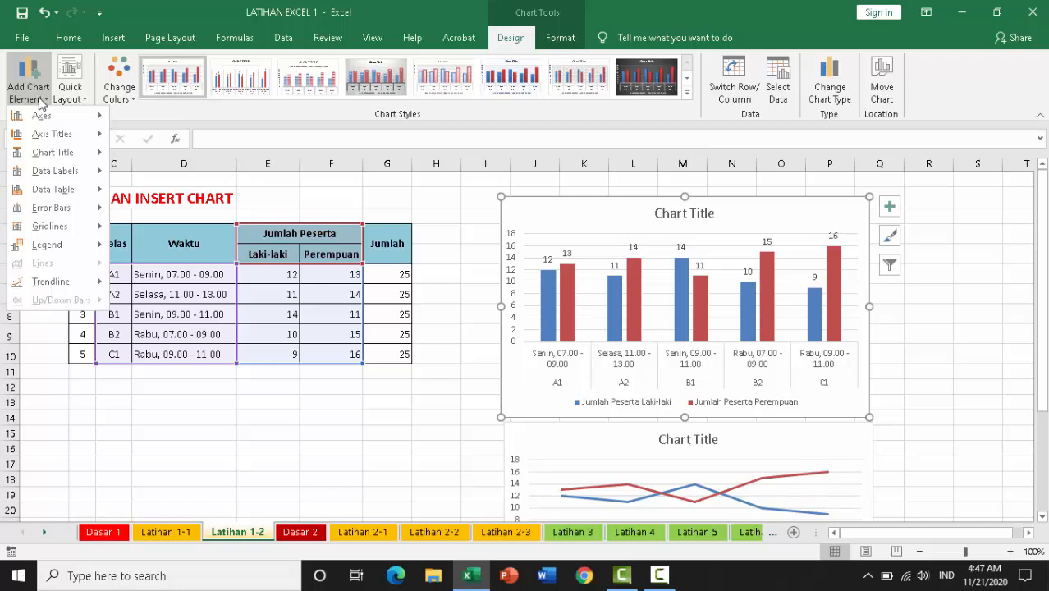
mouse_move(61, 135)
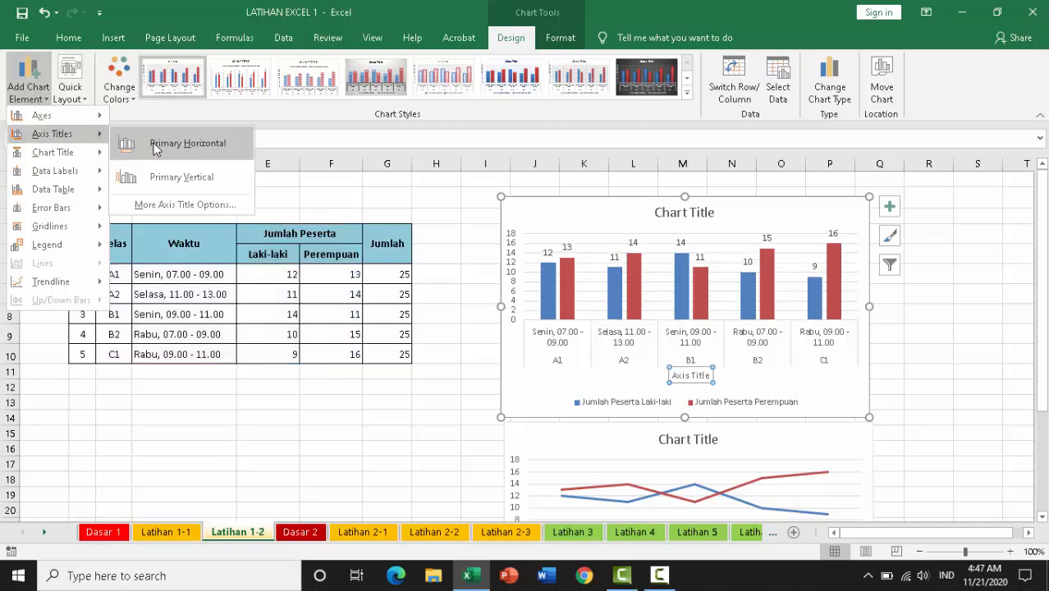
click(180, 178)
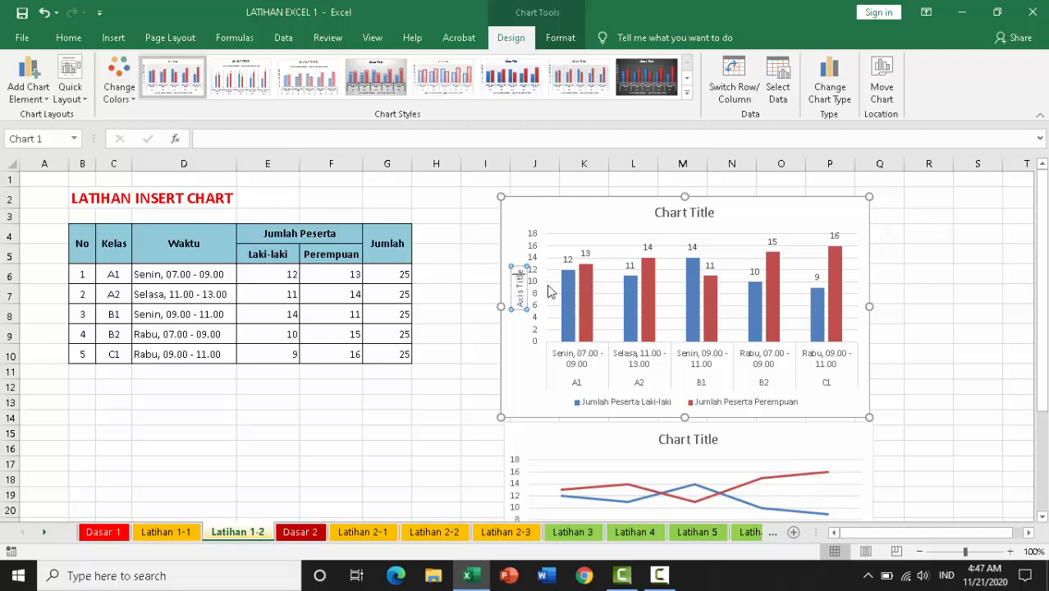
Step: Replace the clustered column chart's vertical axis title text with "Jumlah Peserta"
mouse_move(563, 295)
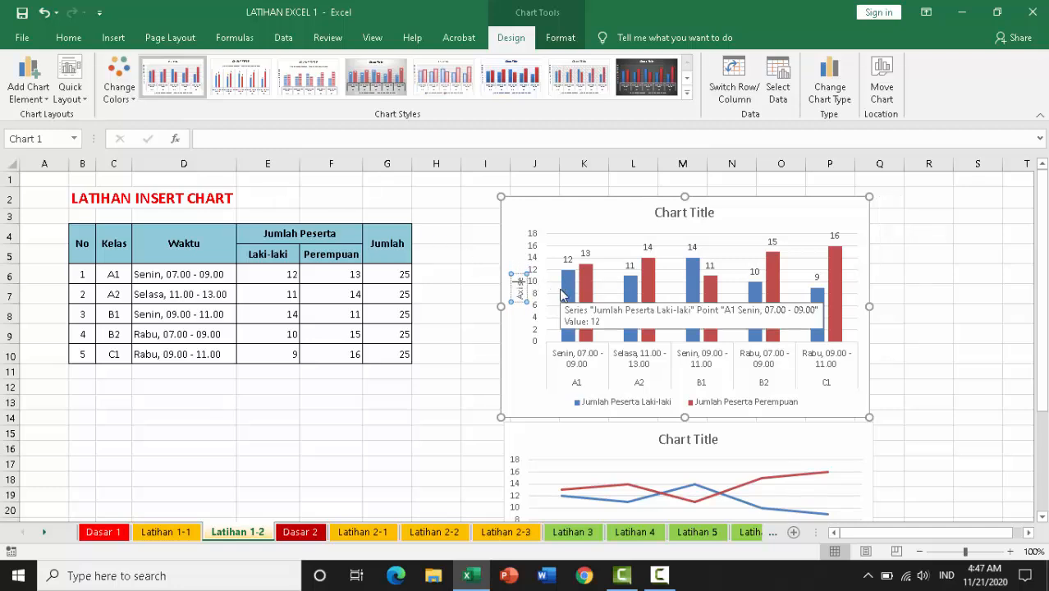
key(BackSpace)
key(BackSpace)
key(BackSpace)
text(Jumlah)
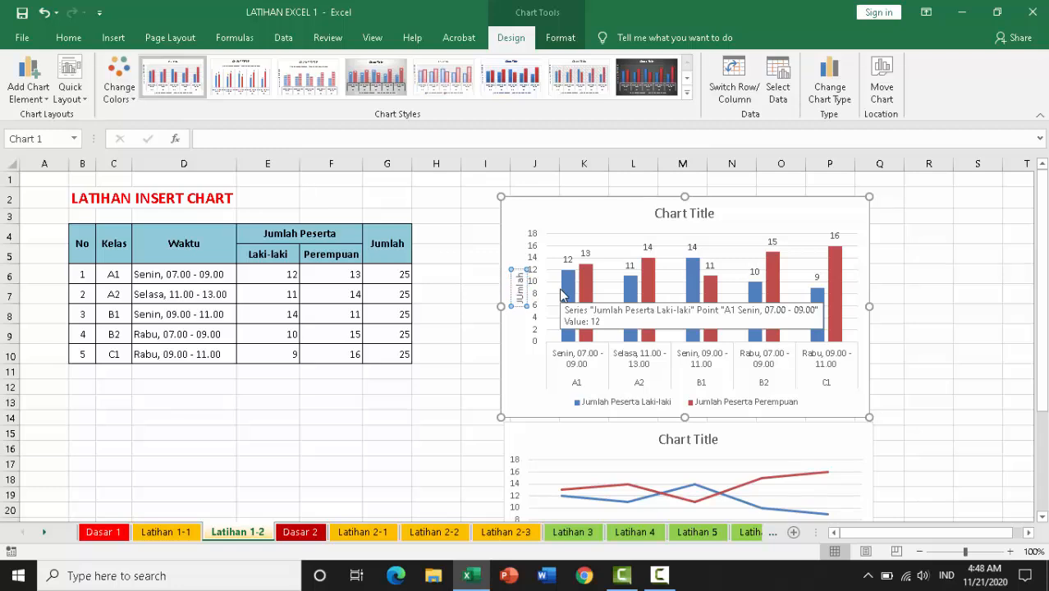
text( Pe)
key(BackSpace)
key(BackSpace)
key(BackSpace)
key(BackSpace)
key(BackSpace)
key(BackSpace)
key(BackSpace)
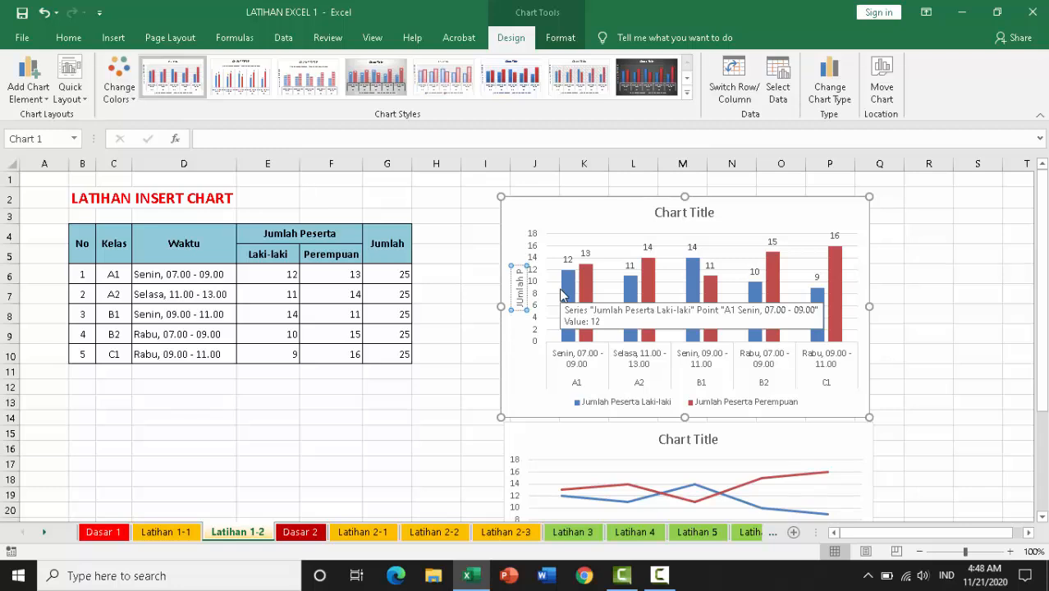
key(BackSpace)
key(BackSpace)
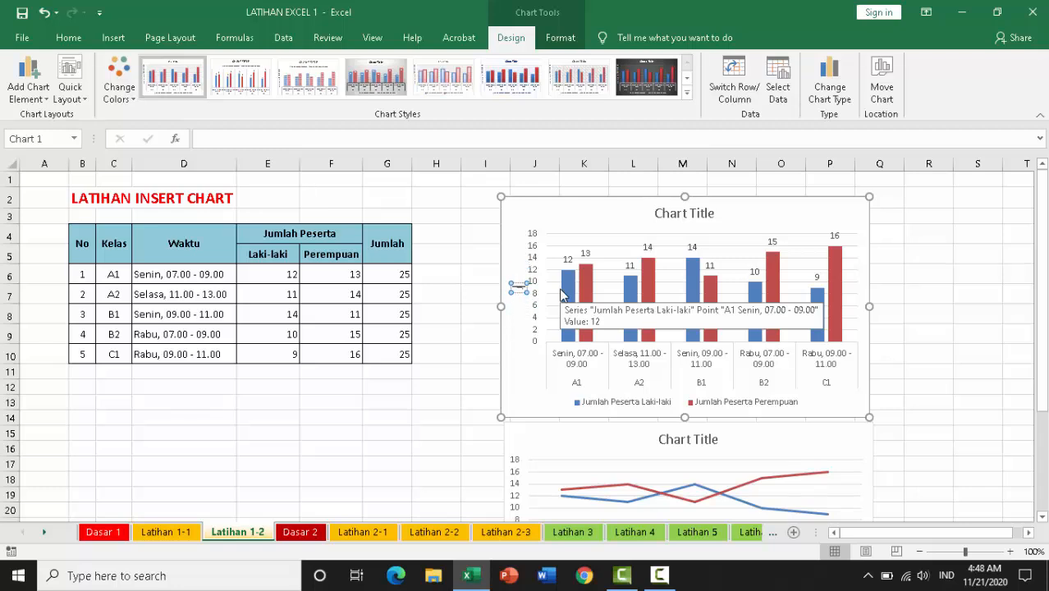
text(Jumlah)
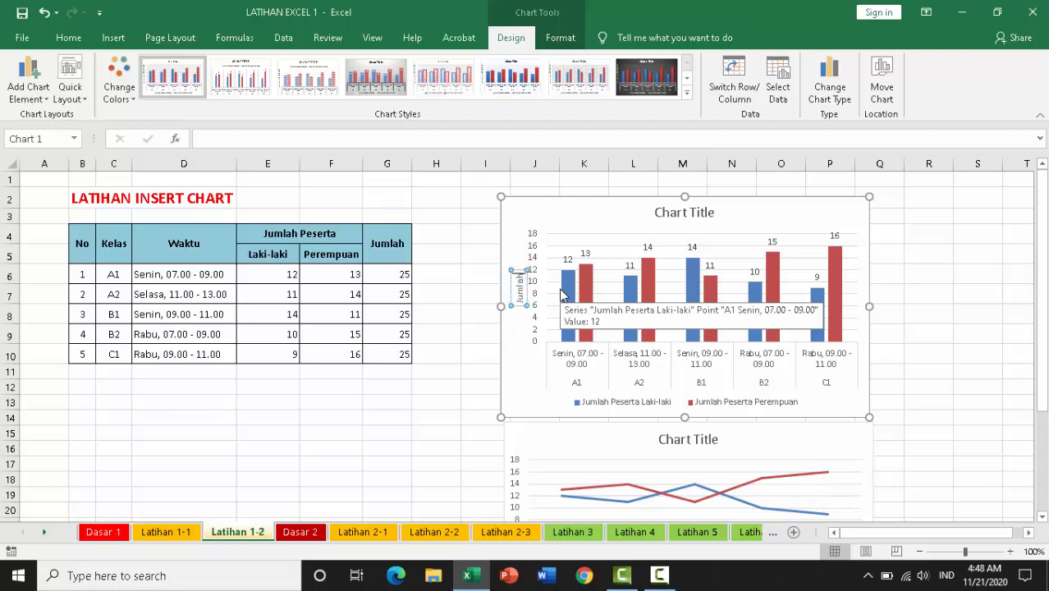
text( Peserta)
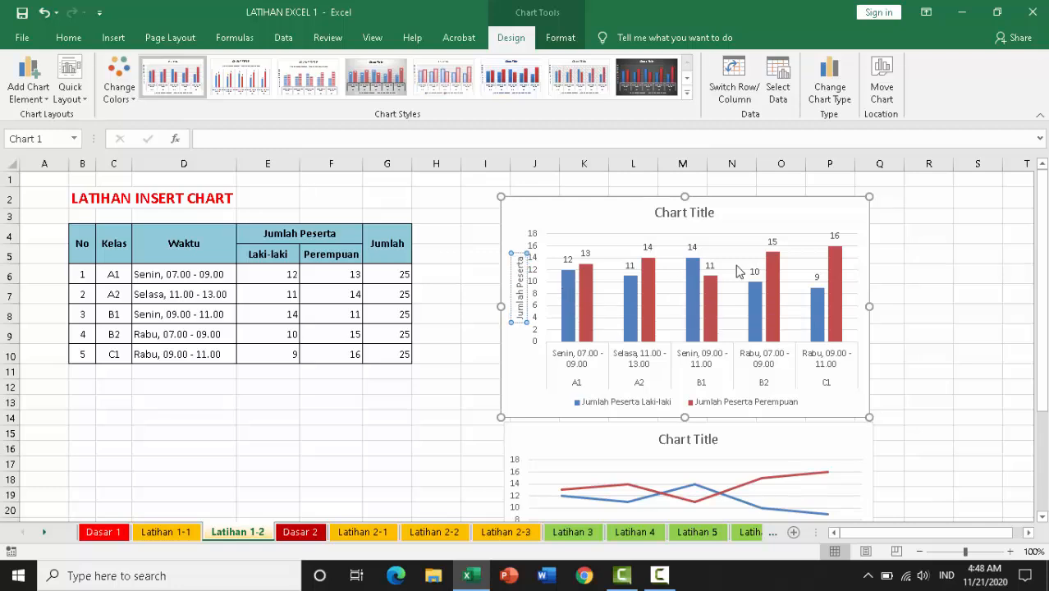
click(907, 266)
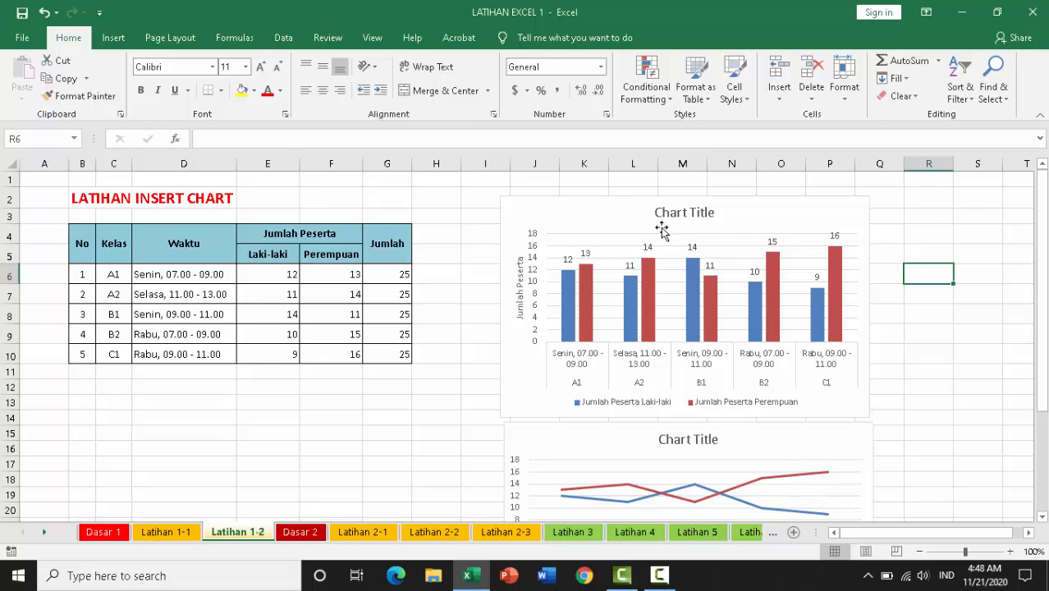
Step: Change the clustered column chart's title to "Latihan"
click(685, 211)
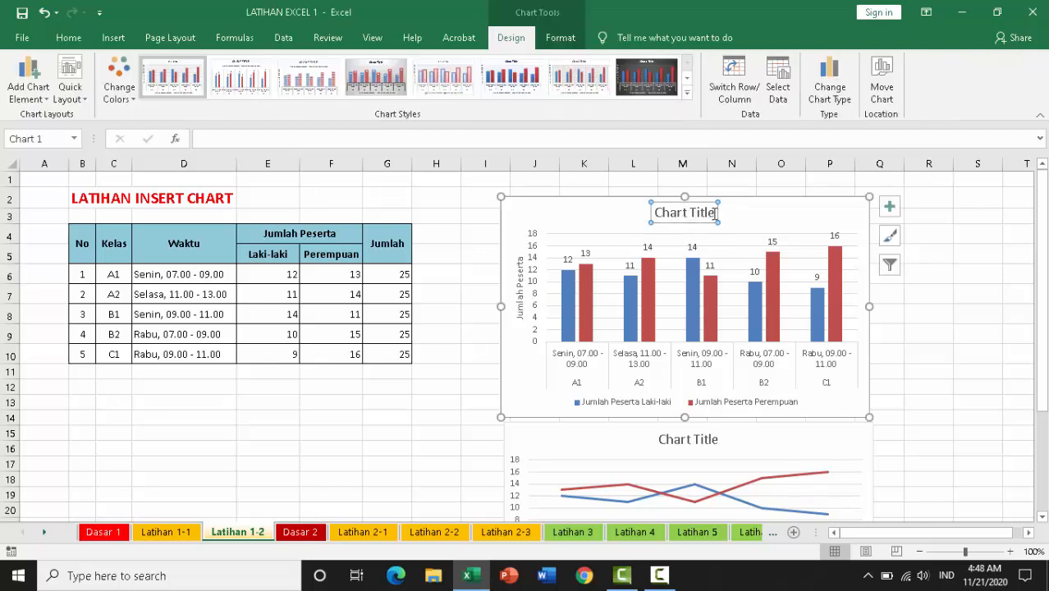
drag(713, 212, 655, 212)
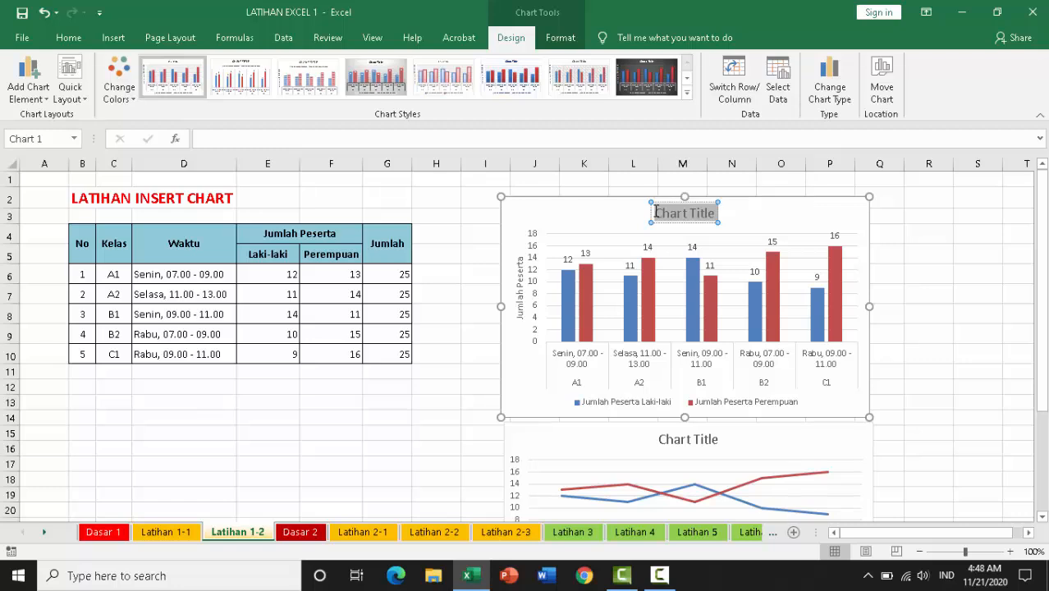
key(BackSpace)
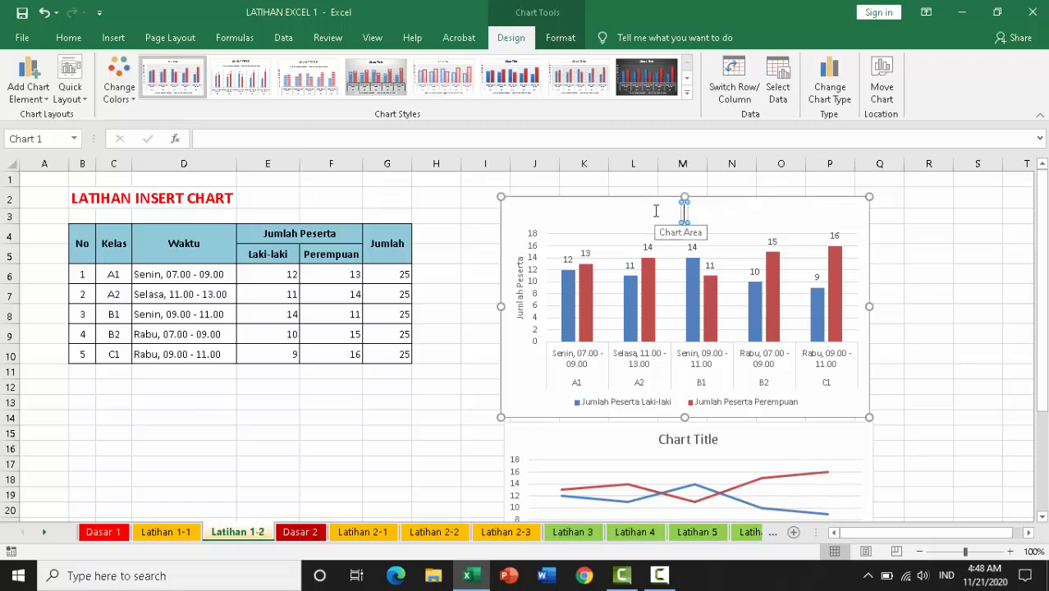
text(Latihan)
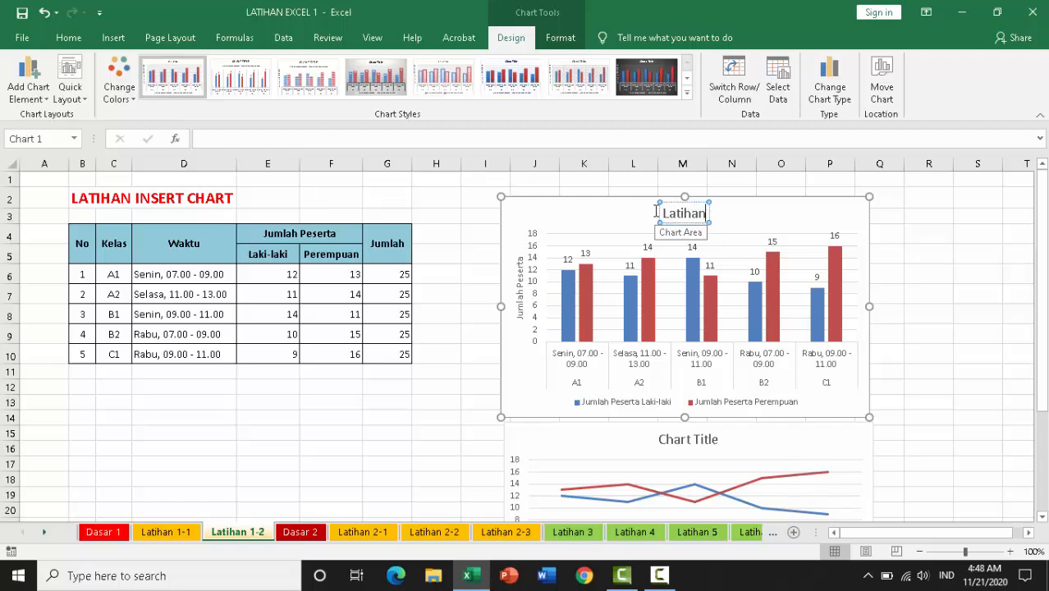
click(908, 327)
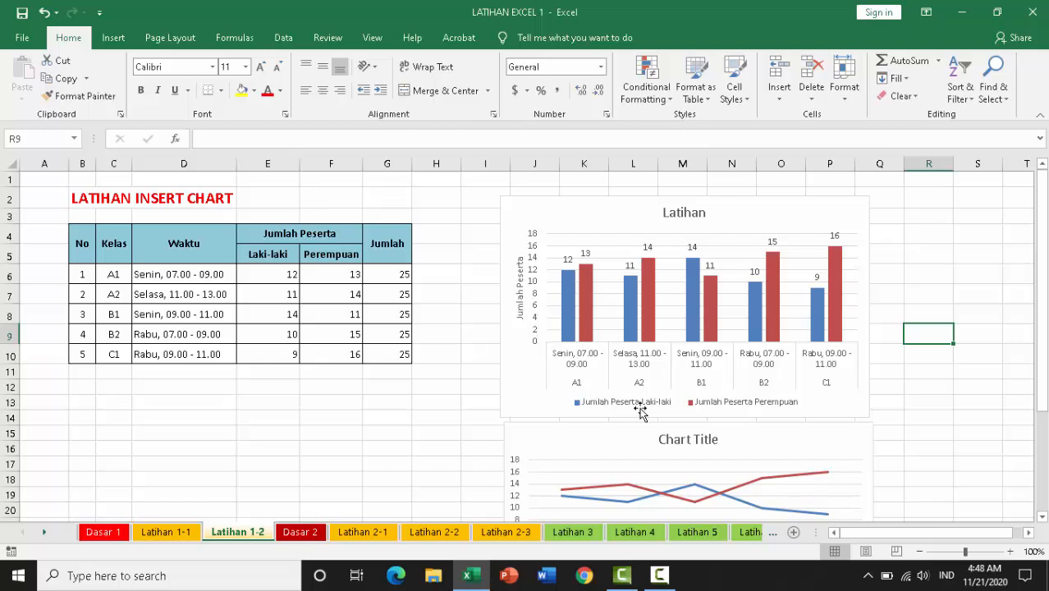
Step: Examine the fill, border and effects formatting options for the column chart's plot area, leaving the settings as they are
click(549, 310)
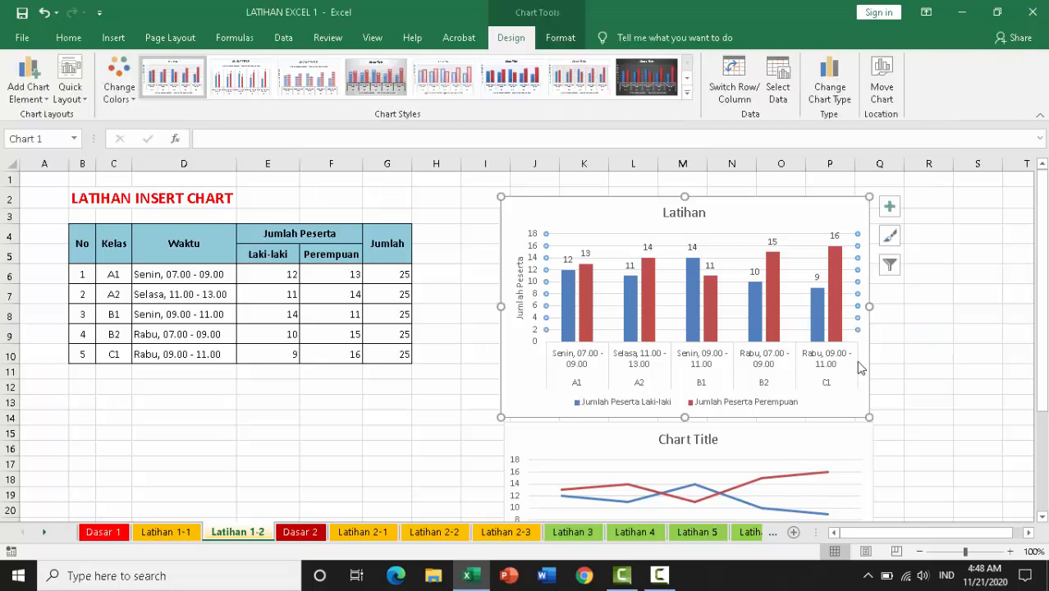
right_click(559, 238)
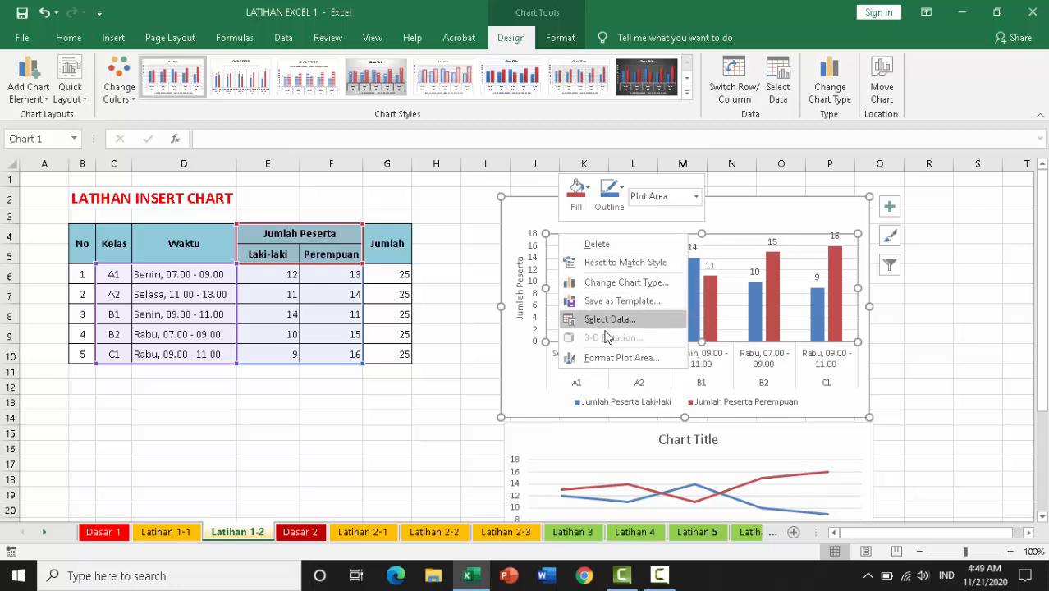
click(622, 358)
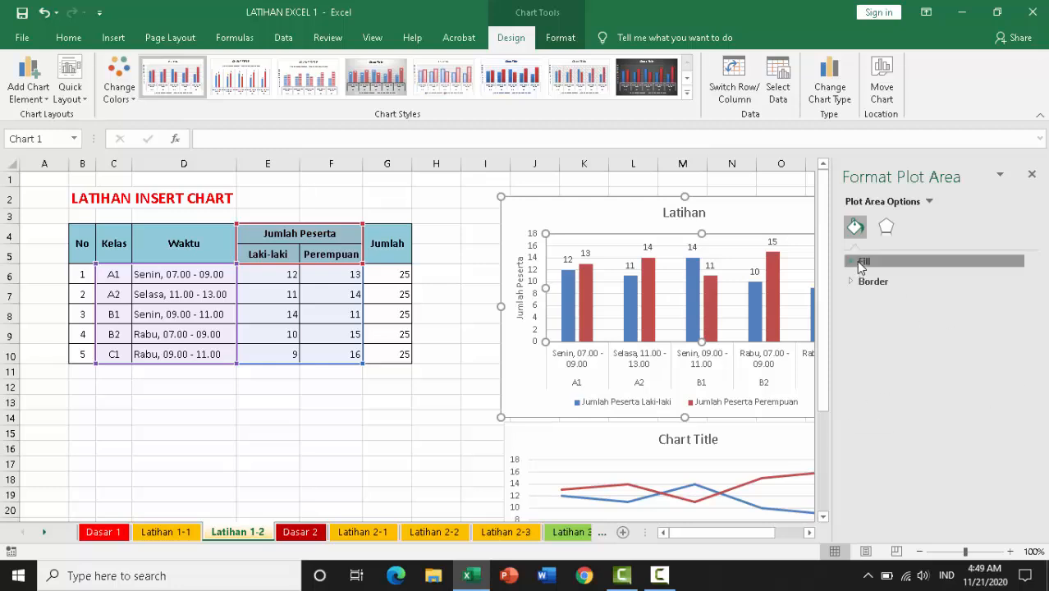
click(863, 262)
click(872, 425)
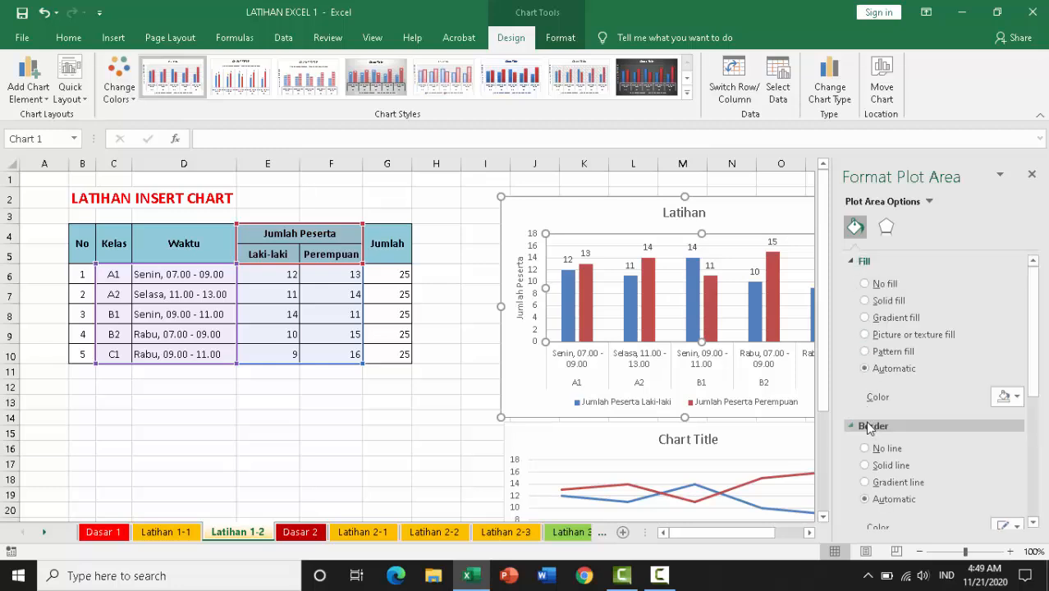
scroll(870, 425, down, 3)
scroll(870, 425, down, 1)
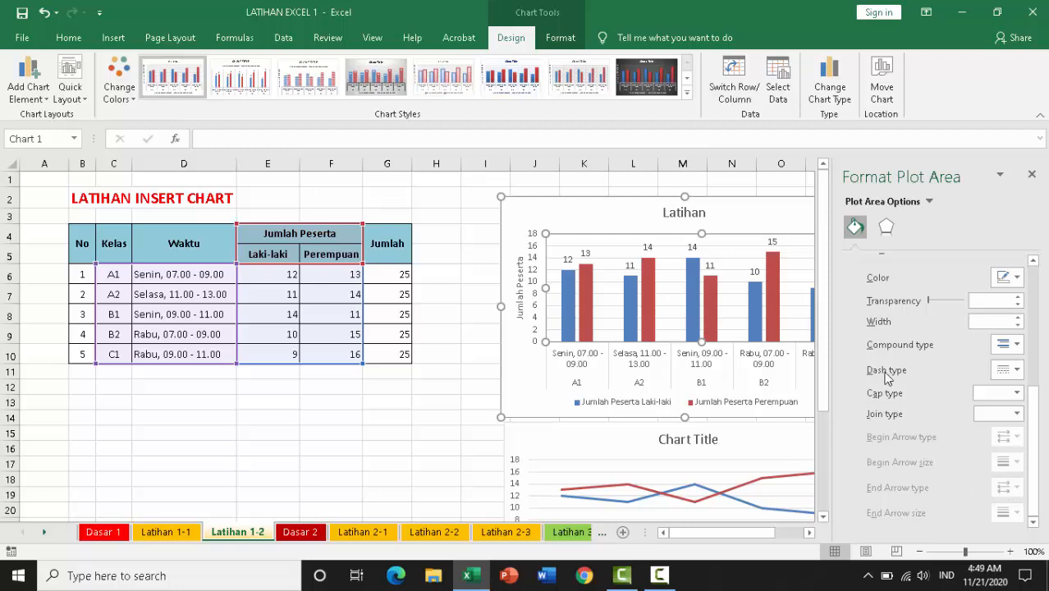
scroll(885, 376, up, 6)
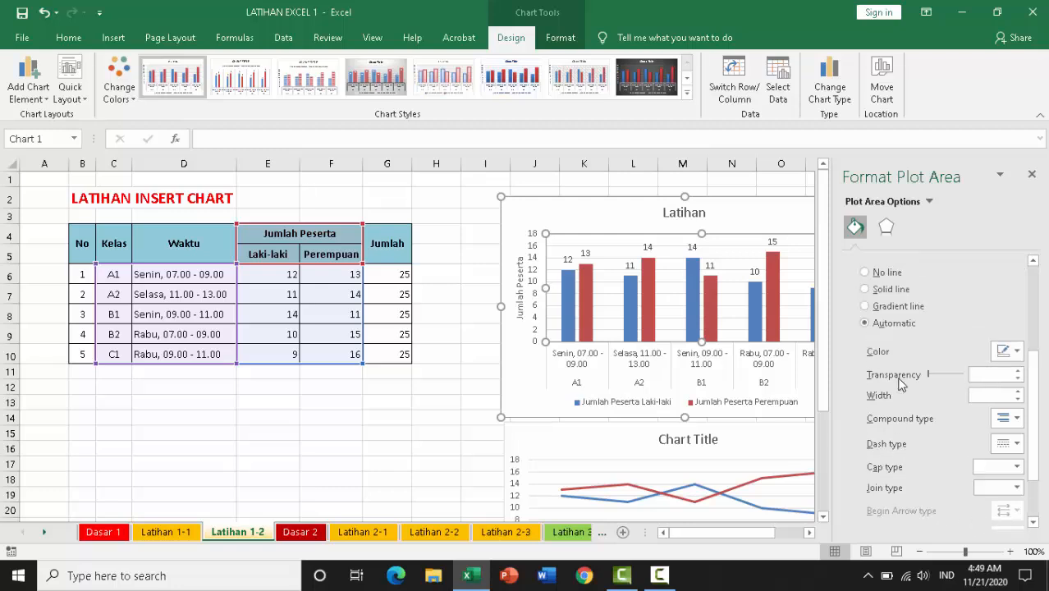
click(885, 232)
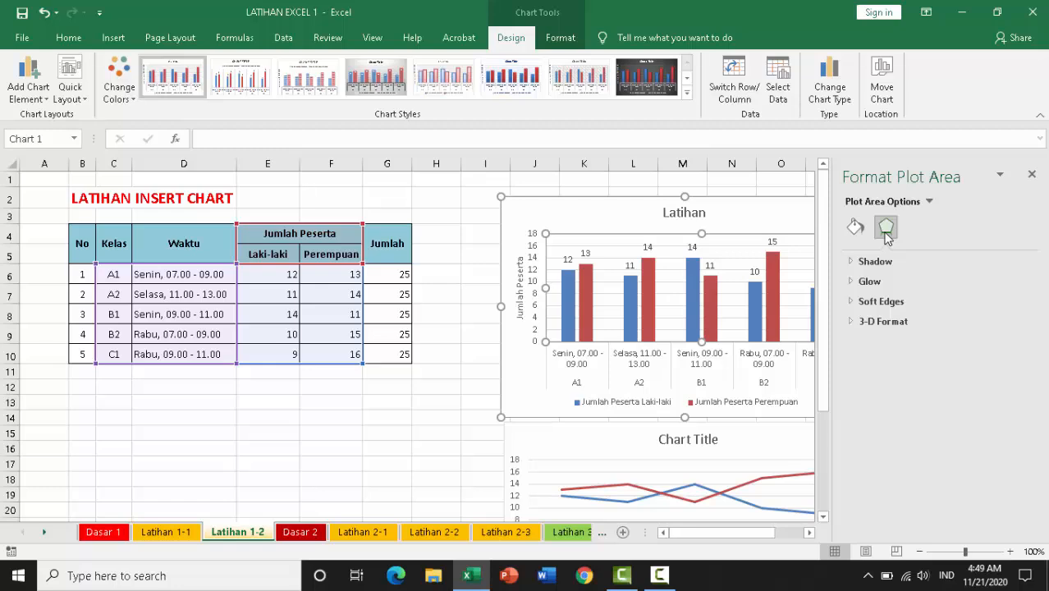
click(1032, 174)
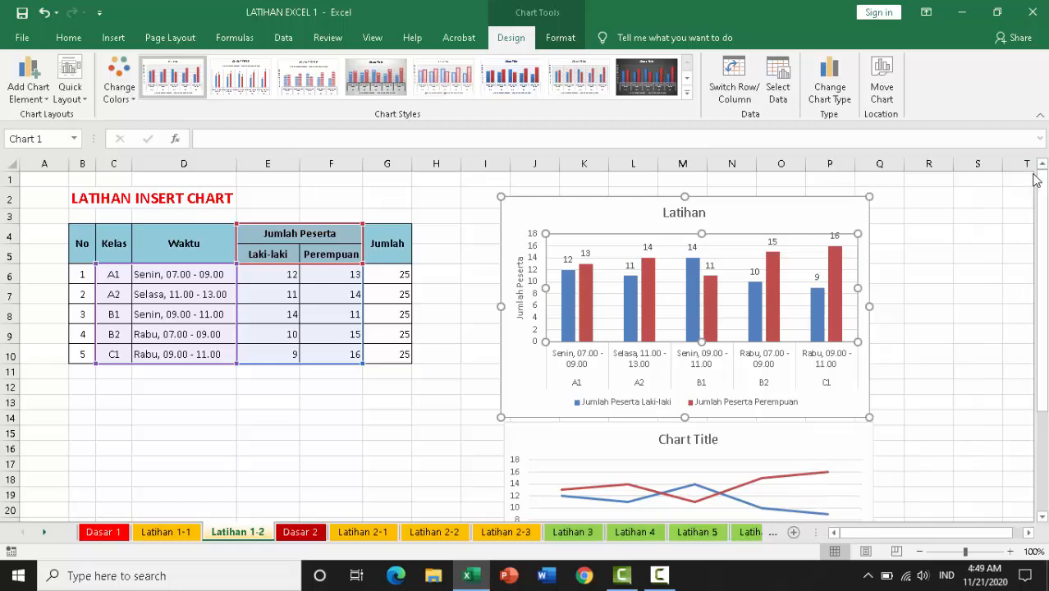
Step: Format the column chart's chart area with a solid line border at 1% transparency
click(795, 218)
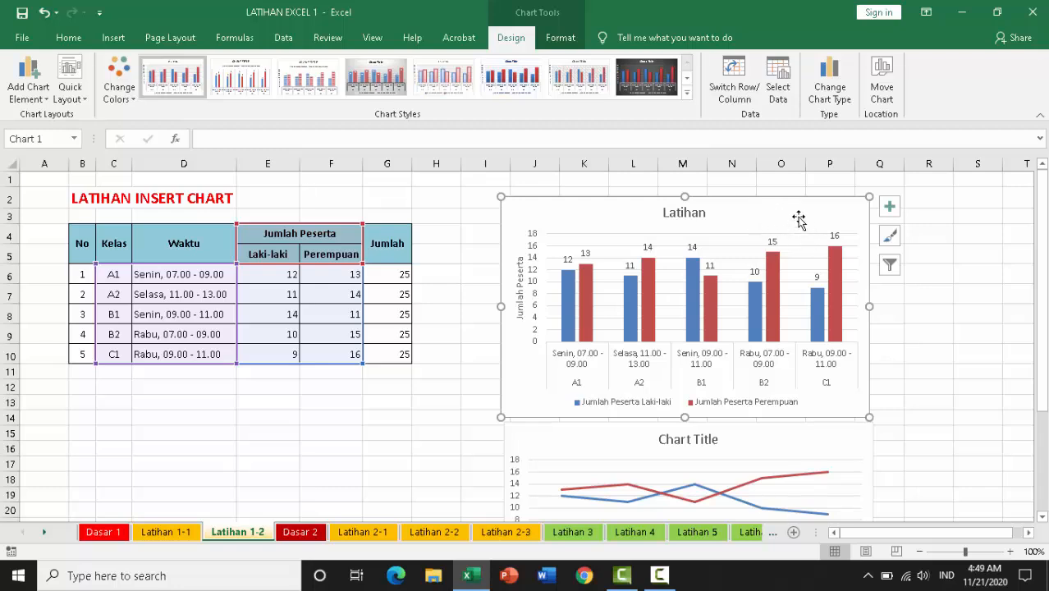
right_click(799, 213)
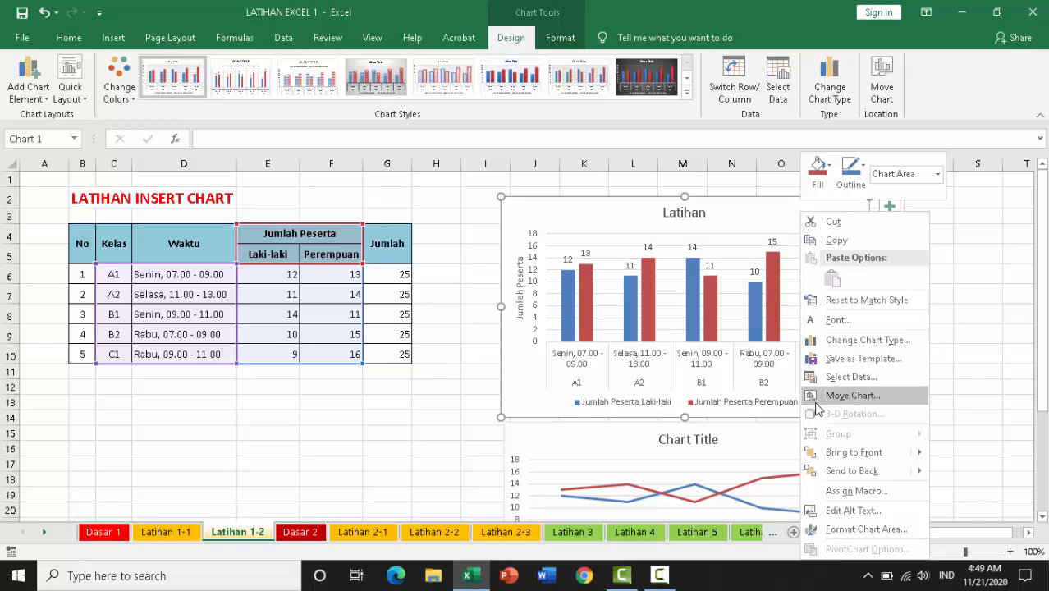
click(879, 529)
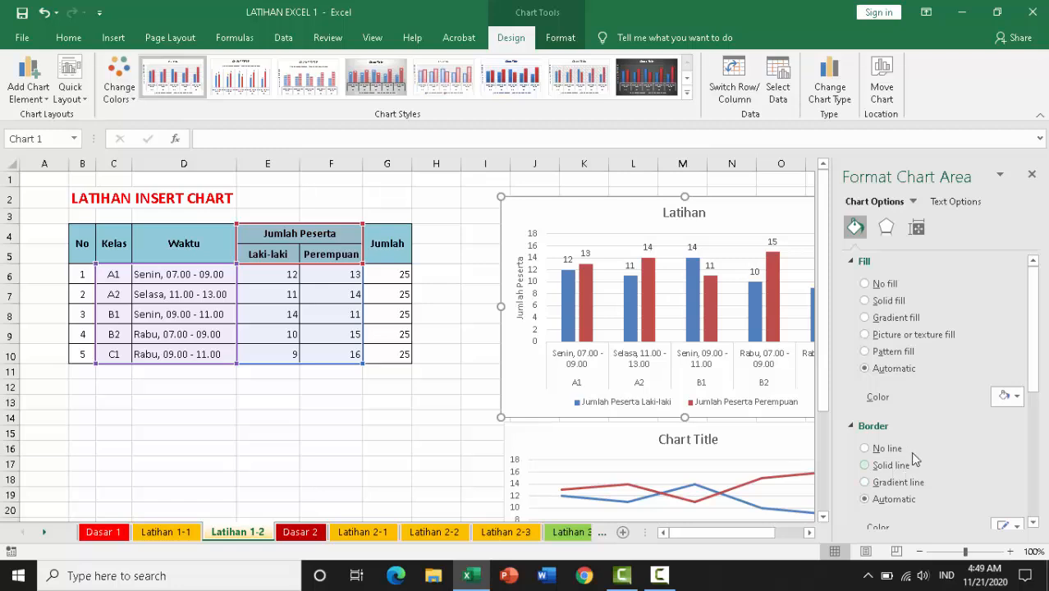
scroll(931, 435, down, 3)
scroll(932, 439, down, 5)
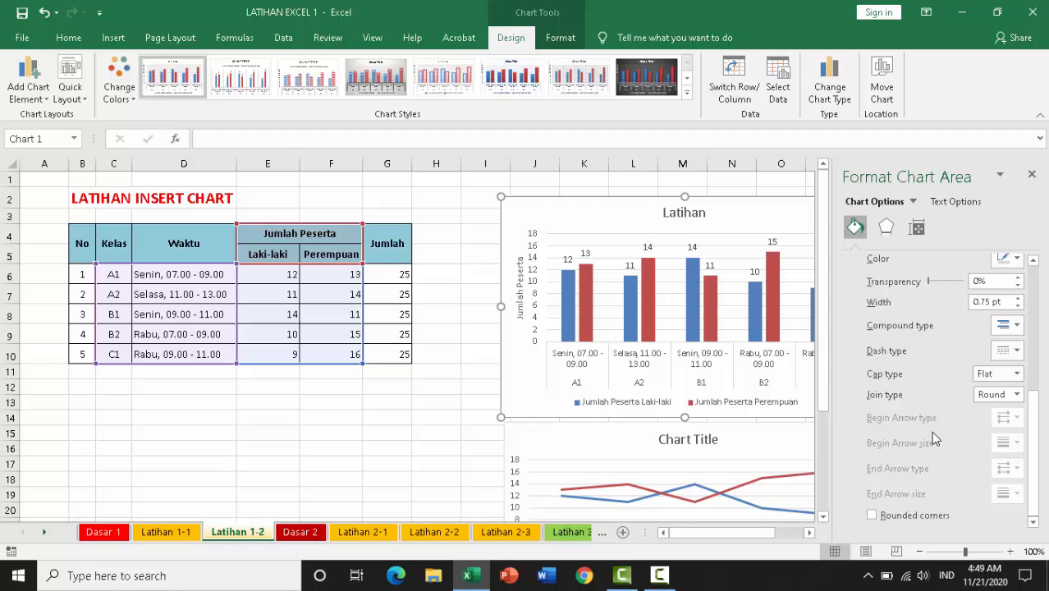
scroll(932, 438, up, 3)
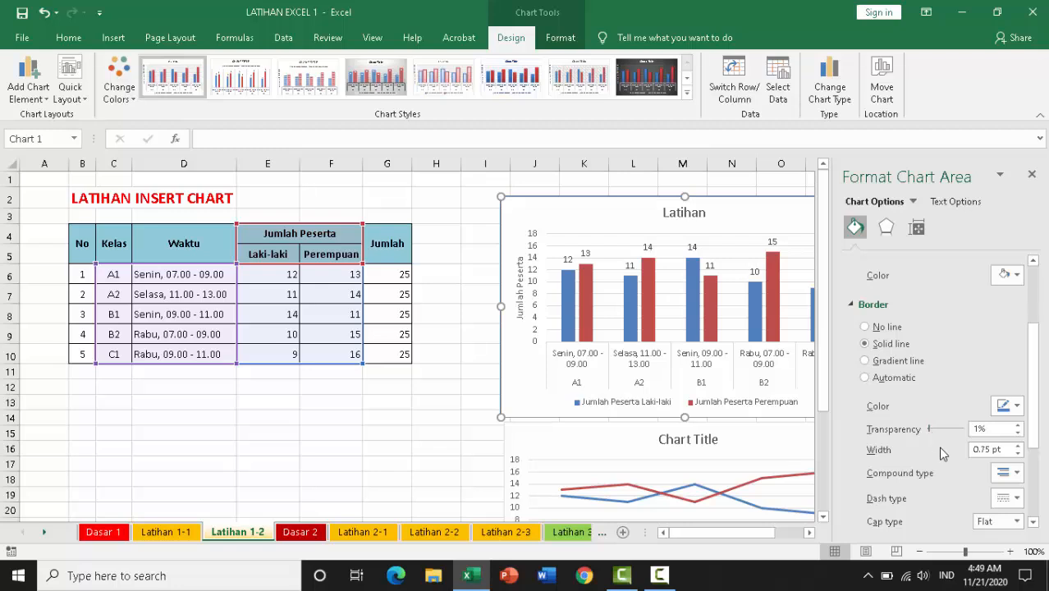
scroll(940, 446, down, 4)
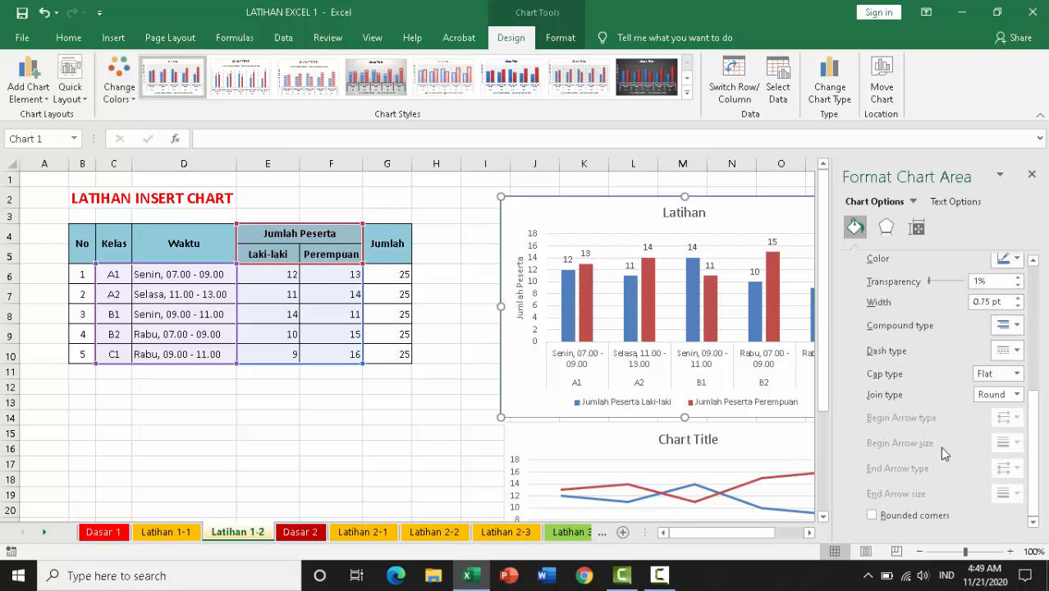
scroll(939, 446, up, 5)
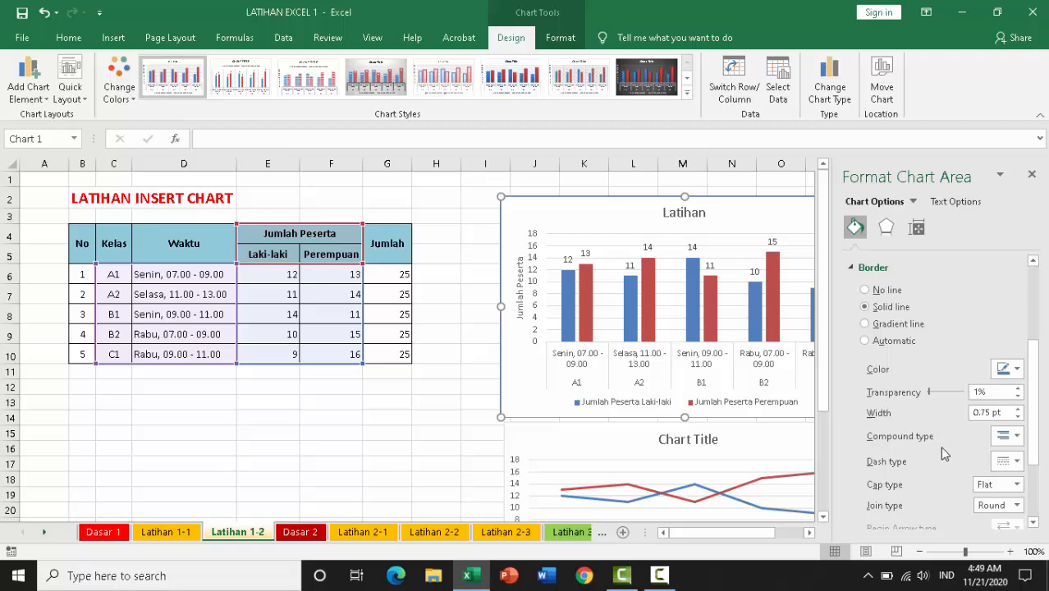
Step: Review the effects, size and properties options of the column chart's chart area and close the formatting options
click(886, 228)
click(917, 228)
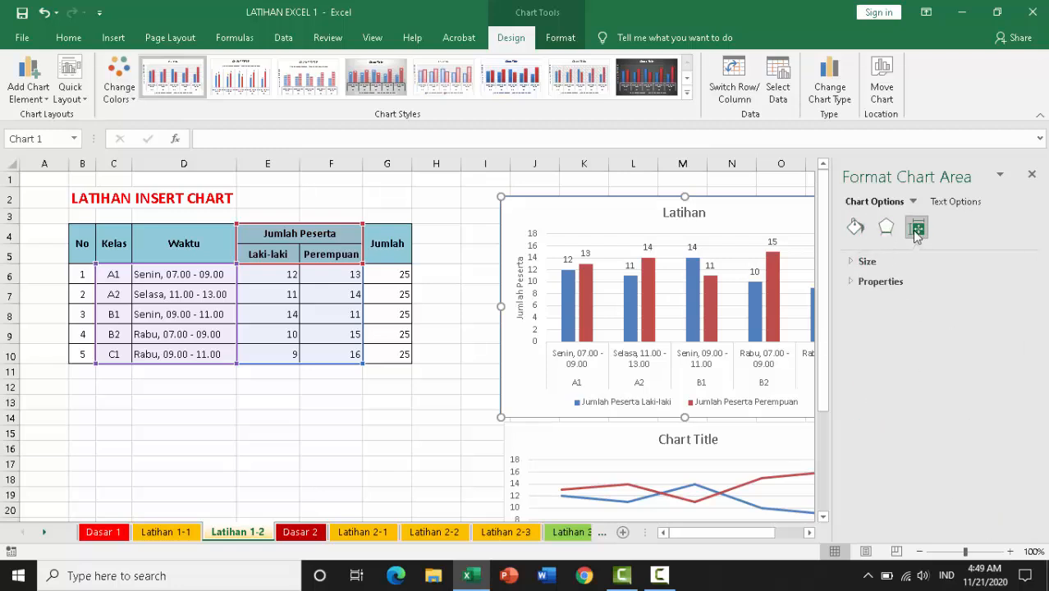
click(867, 281)
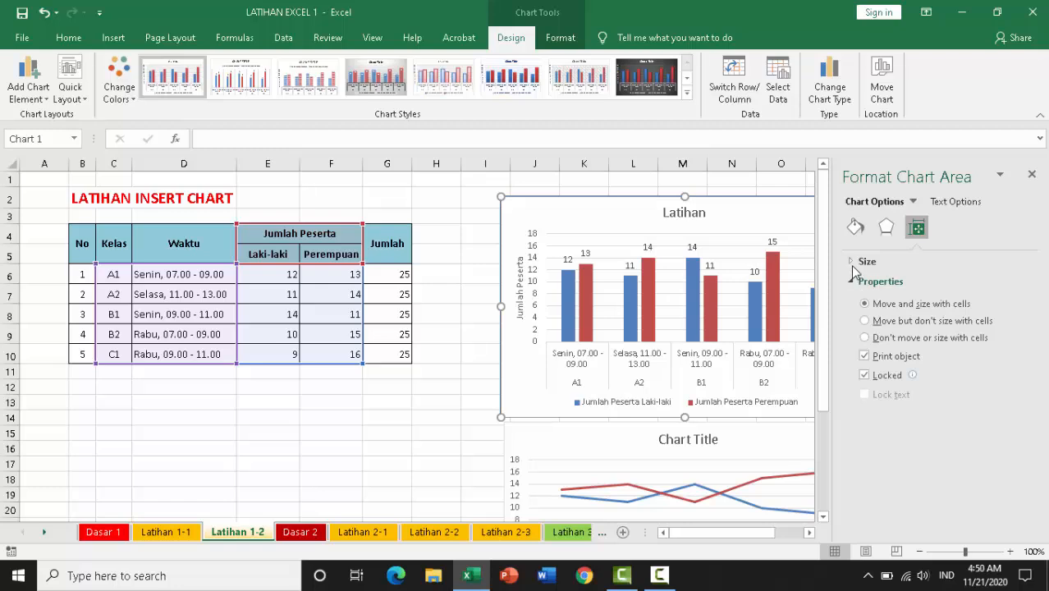
click(853, 264)
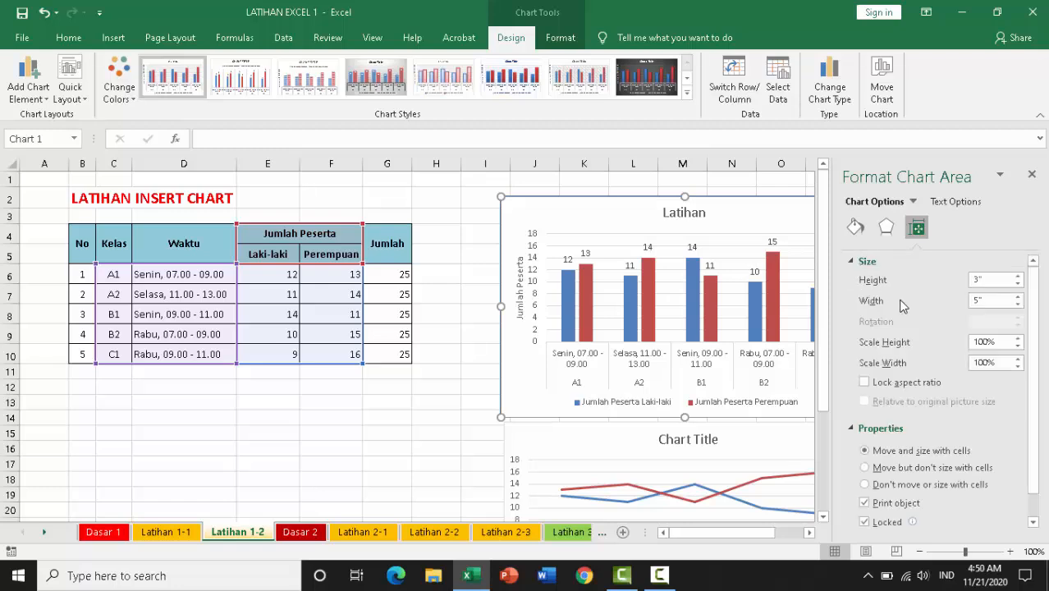
click(1031, 174)
right_click(534, 258)
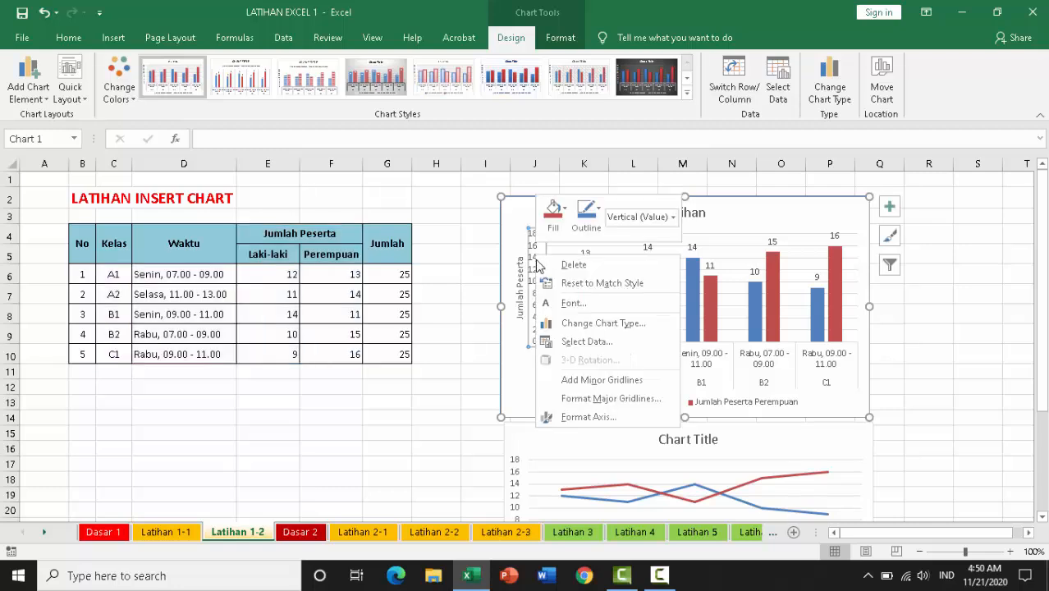
click(818, 212)
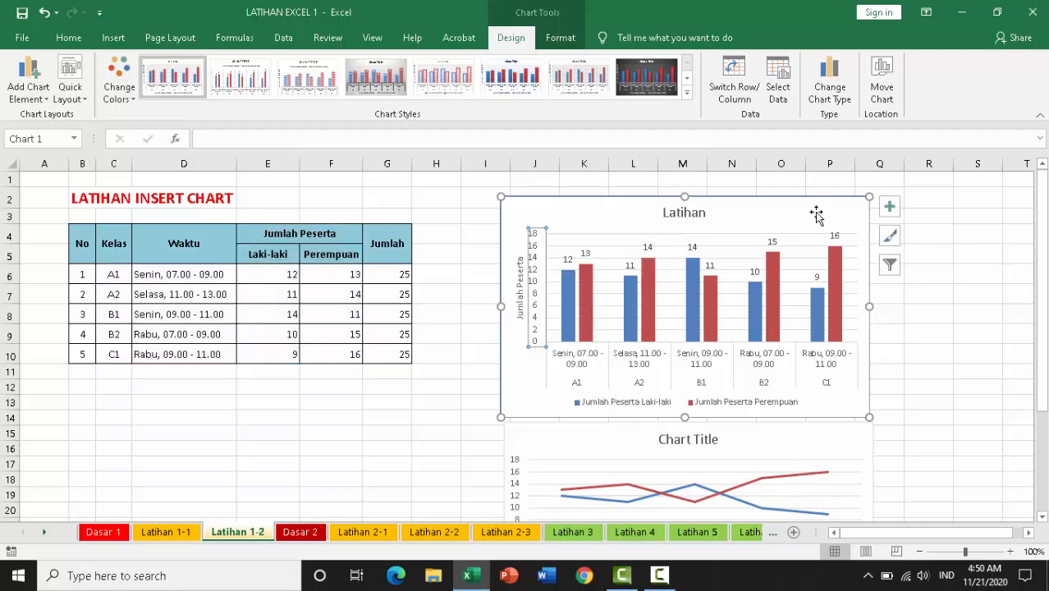
click(595, 208)
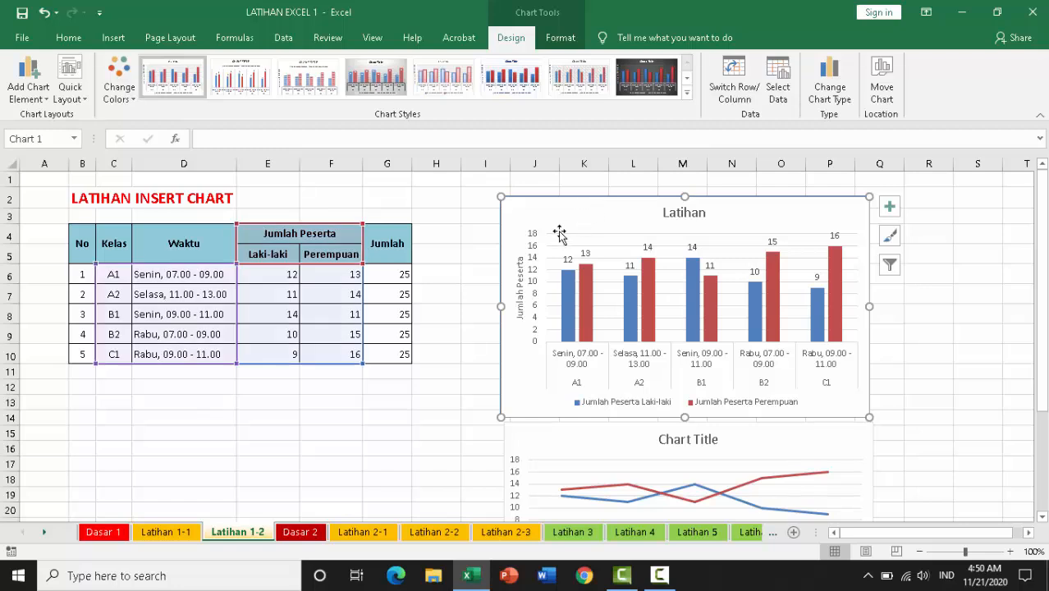
Step: Set the column chart's vertical axis maximum to 20, major unit to 1 and minor unit to 0.2
click(534, 259)
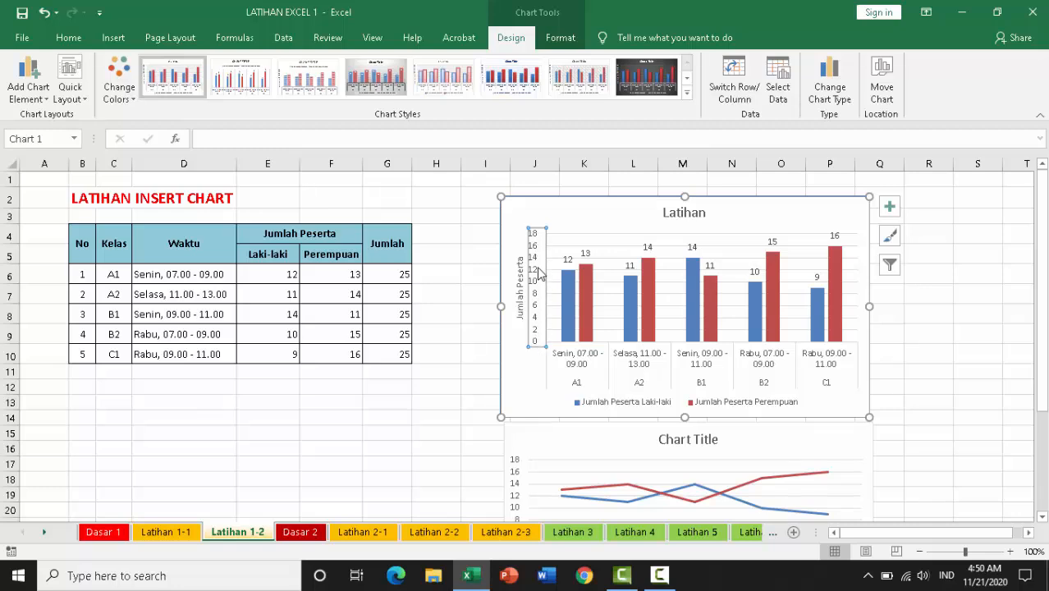
right_click(539, 274)
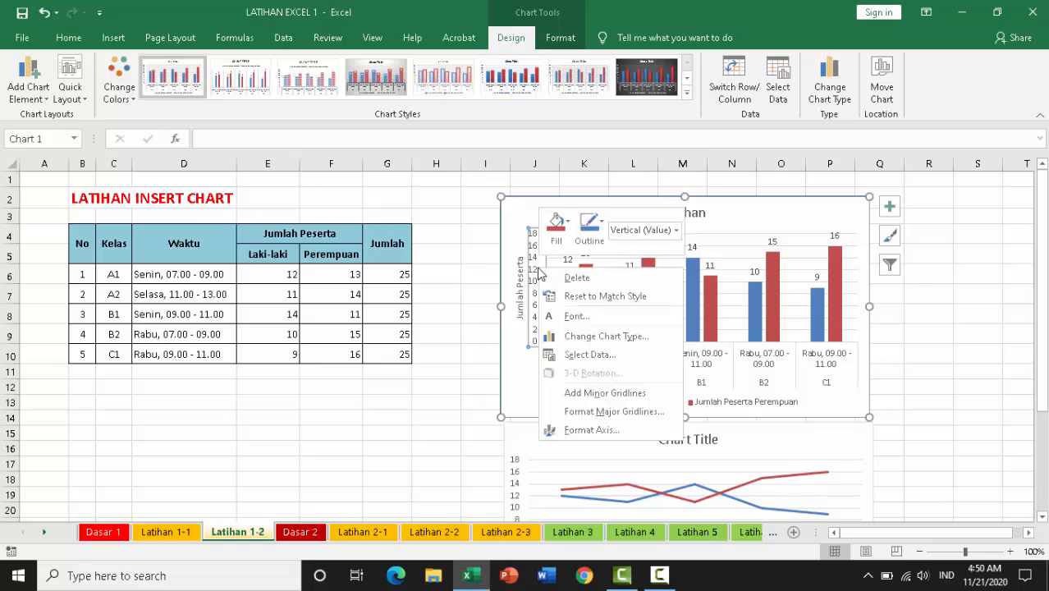
click(621, 438)
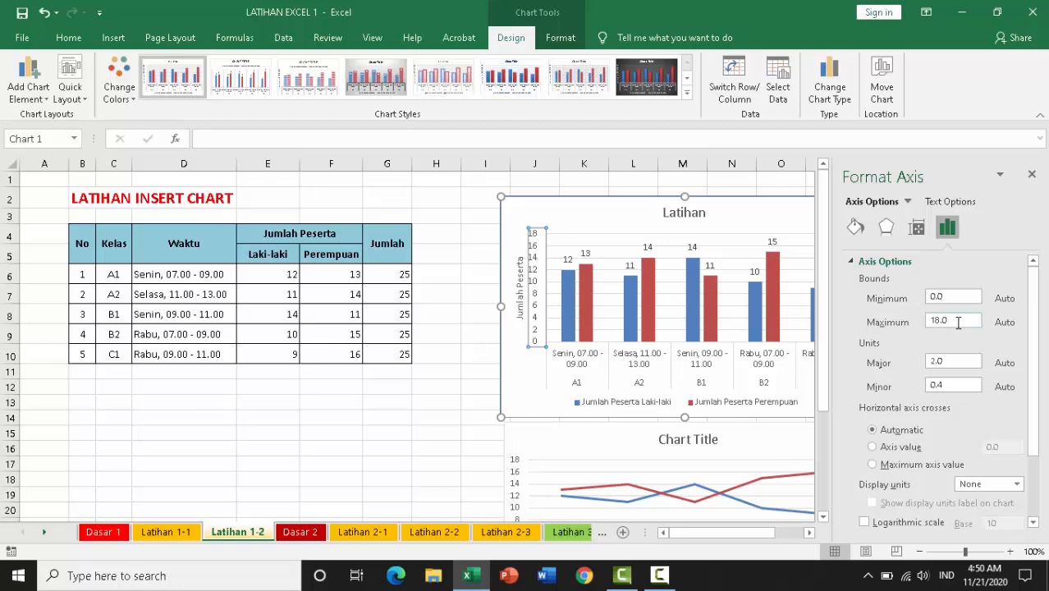
drag(958, 323, 894, 322)
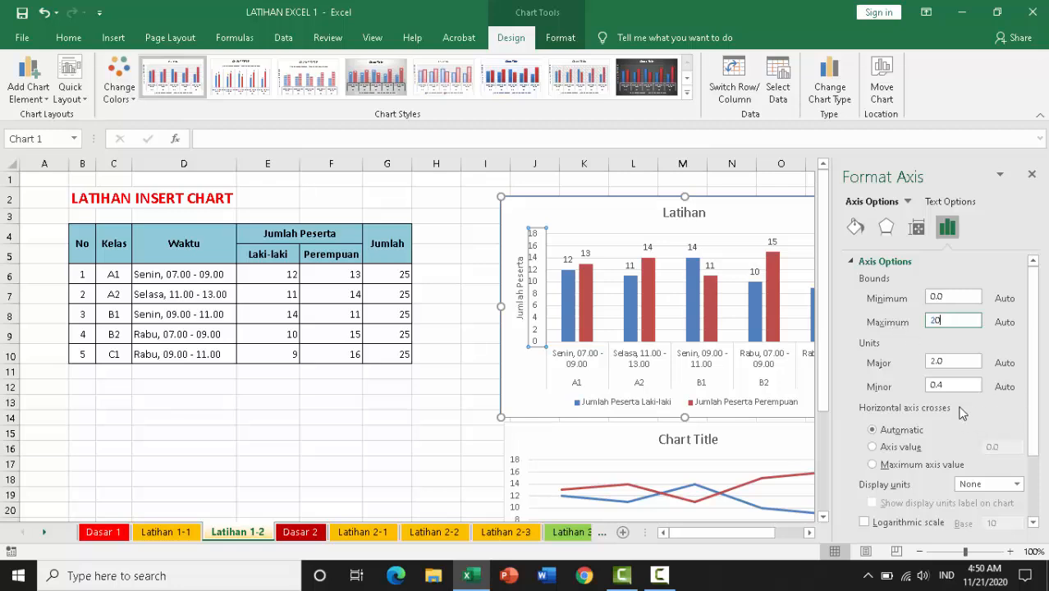
click(940, 363)
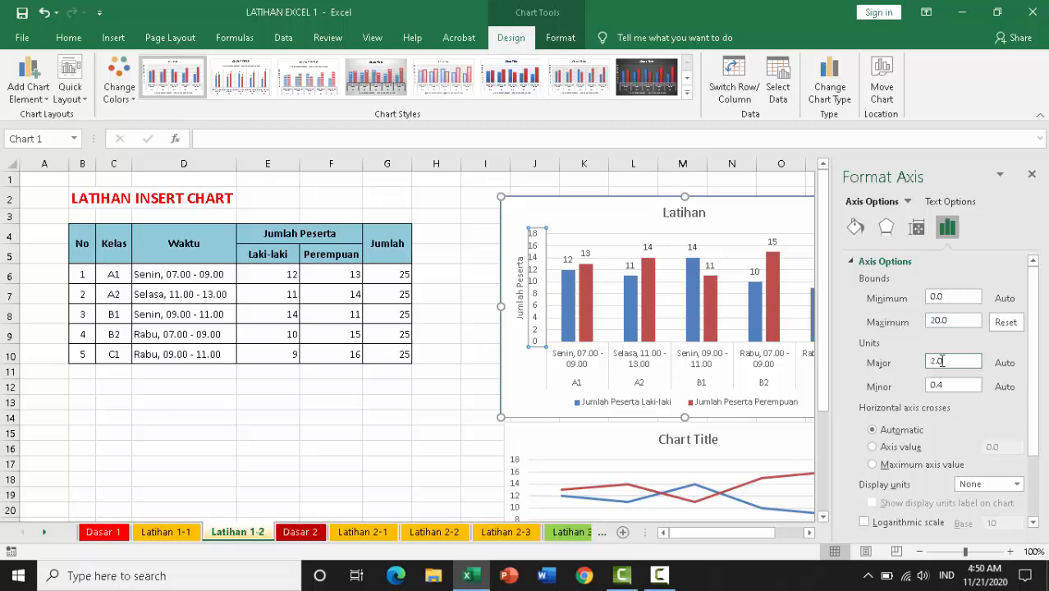
text(1)
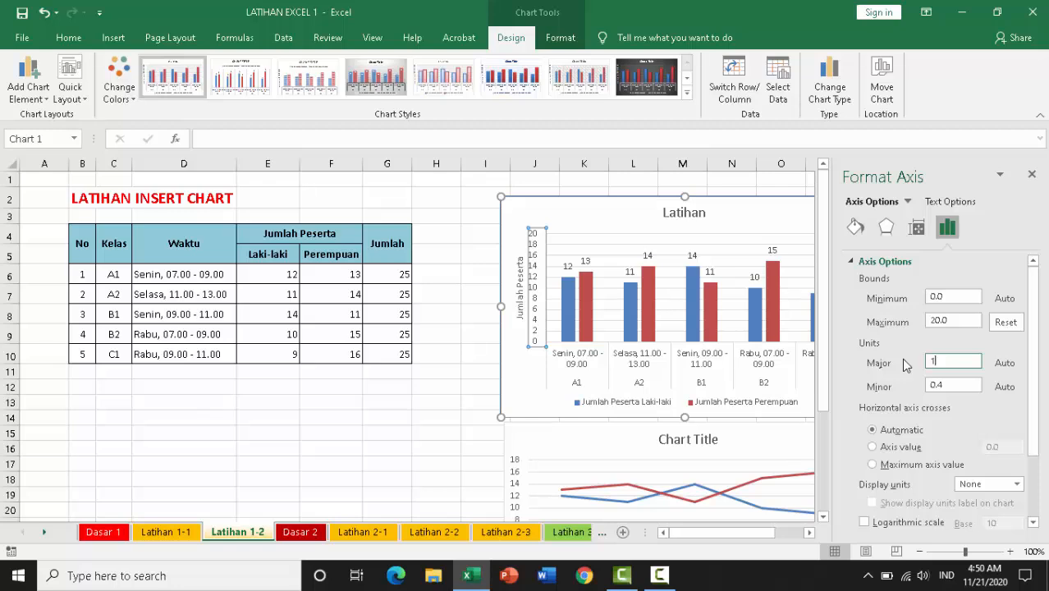
click(962, 387)
text(0.2)
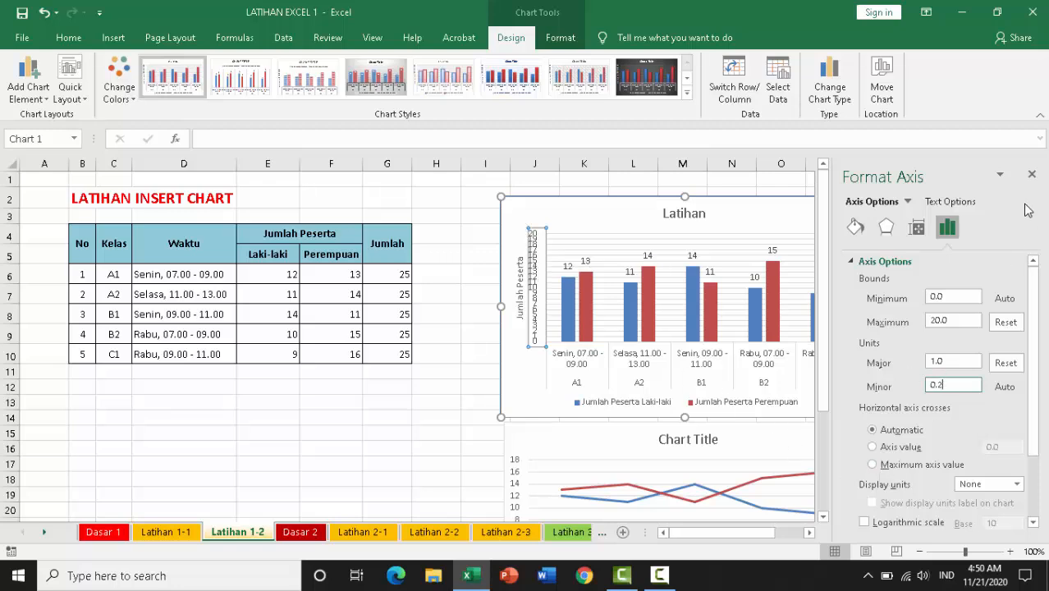
click(1031, 174)
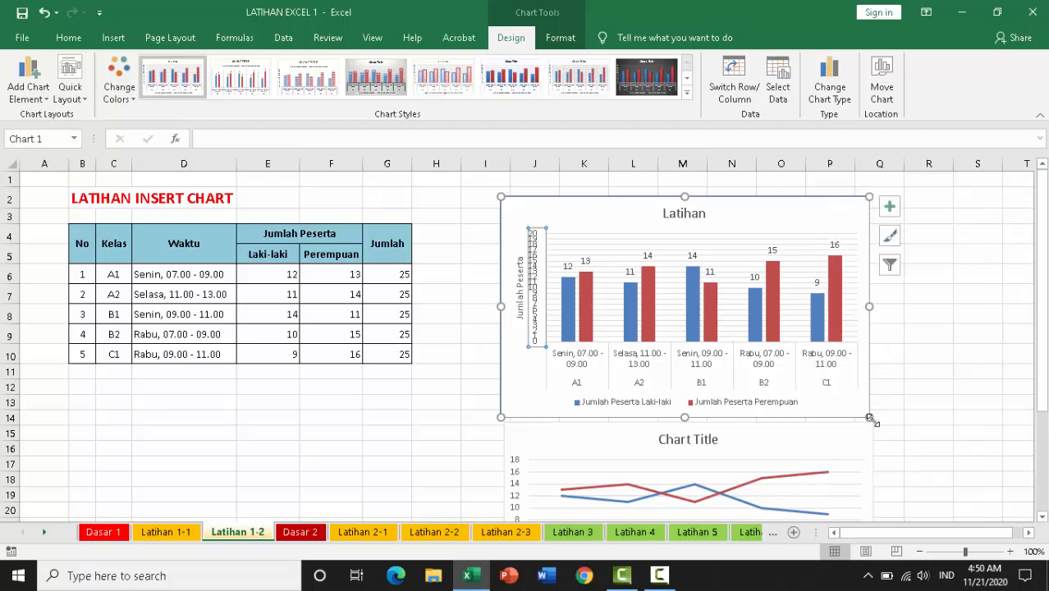
Step: Enlarge the column chart and set its vertical axis maximum to 17
drag(868, 417, 960, 482)
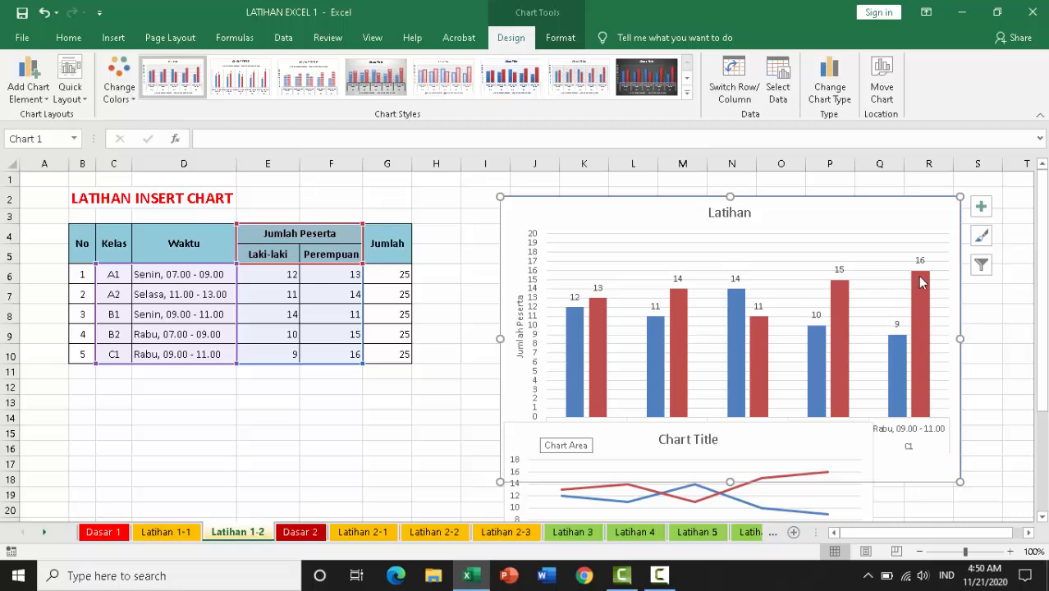
mouse_move(915, 277)
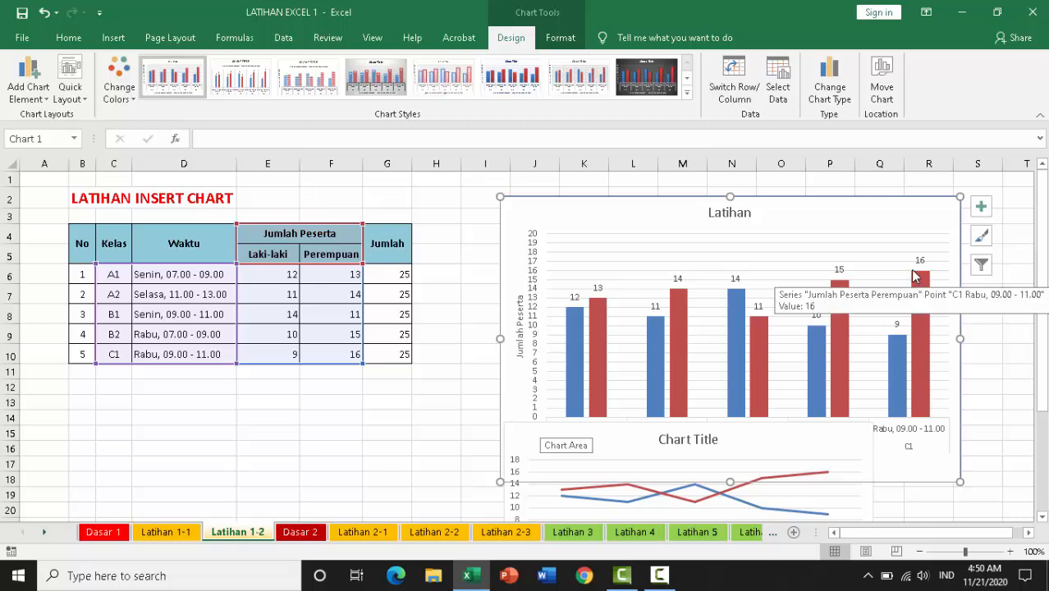
click(531, 270)
right_click(534, 270)
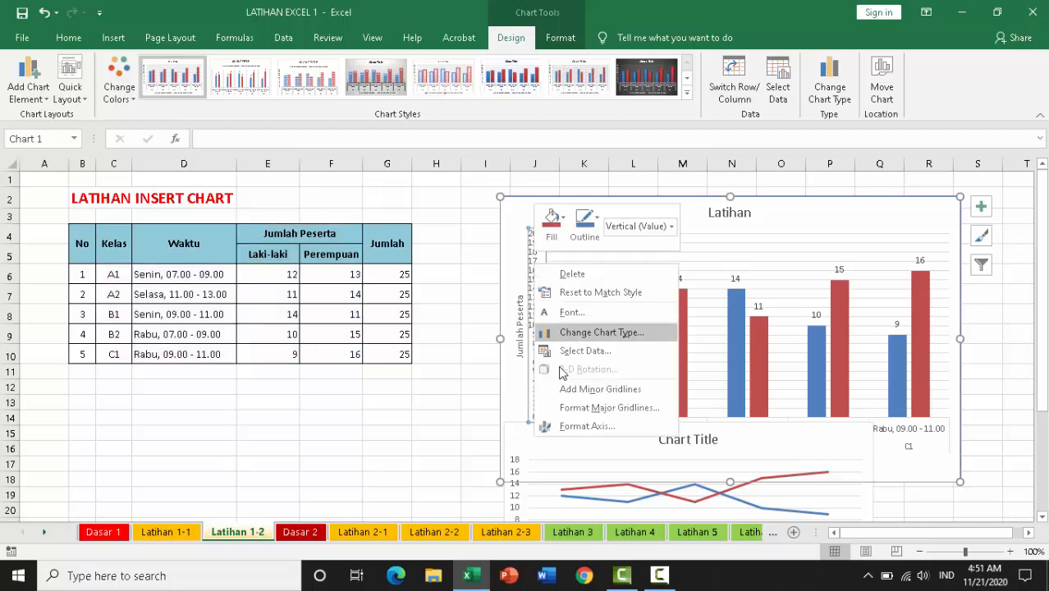
click(583, 428)
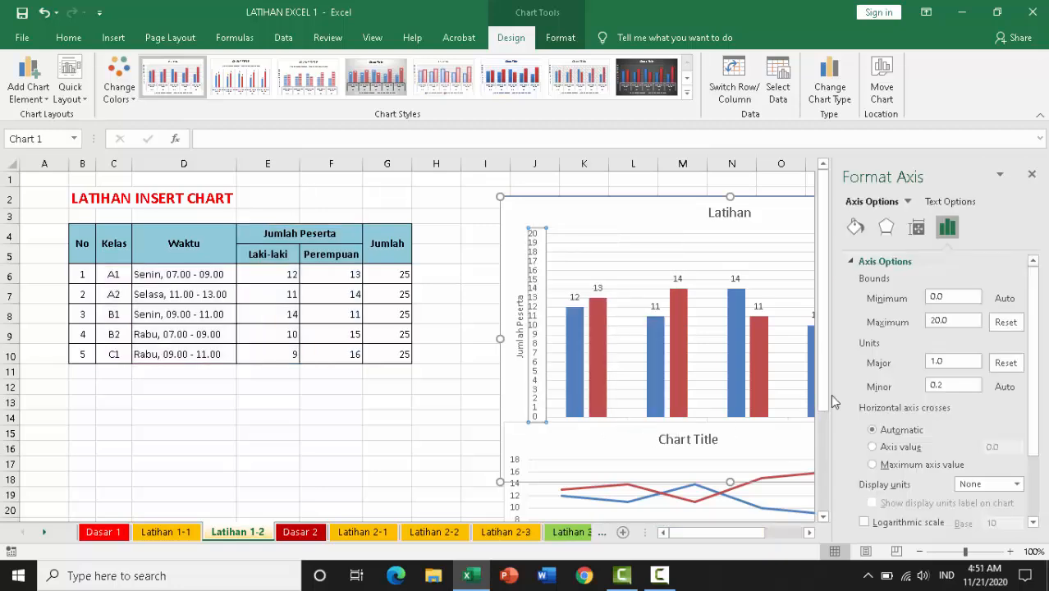
drag(953, 320, 913, 326)
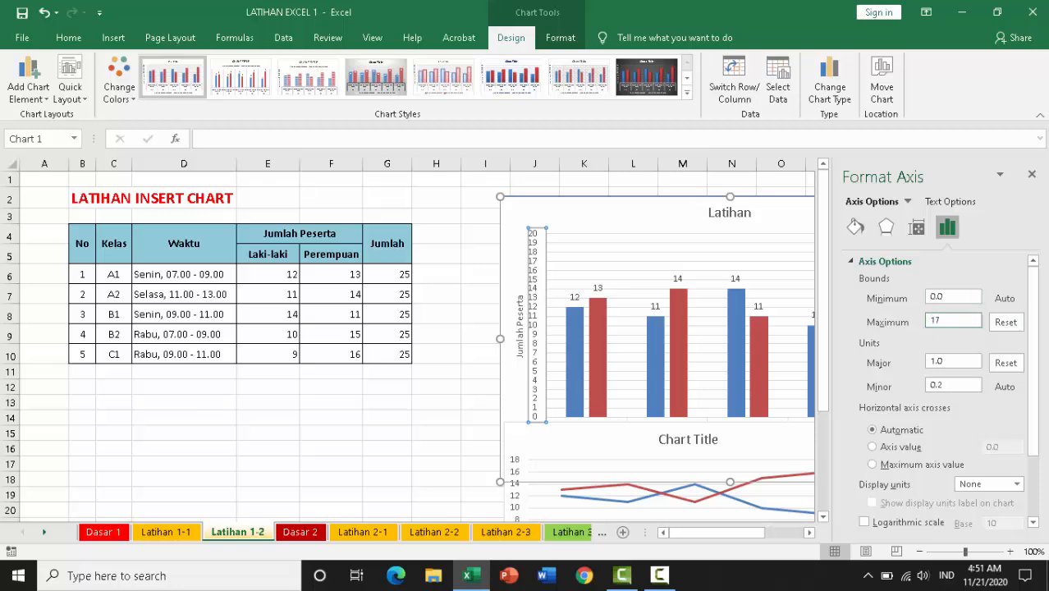
key(Return)
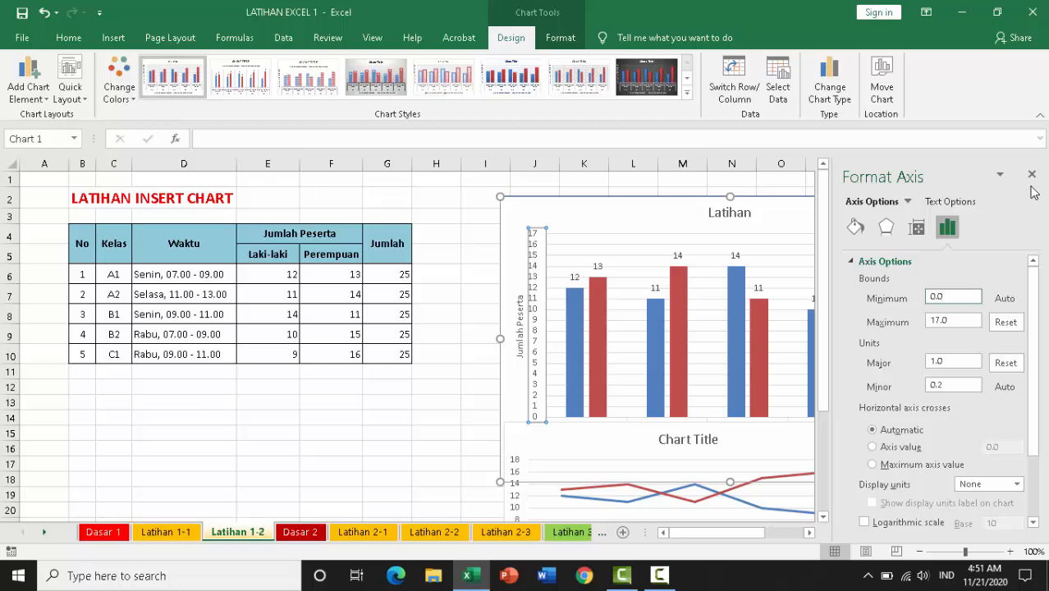
click(1031, 174)
Step: Shrink the column chart and reposition it beside the participant table, above the line chart
mouse_move(888, 337)
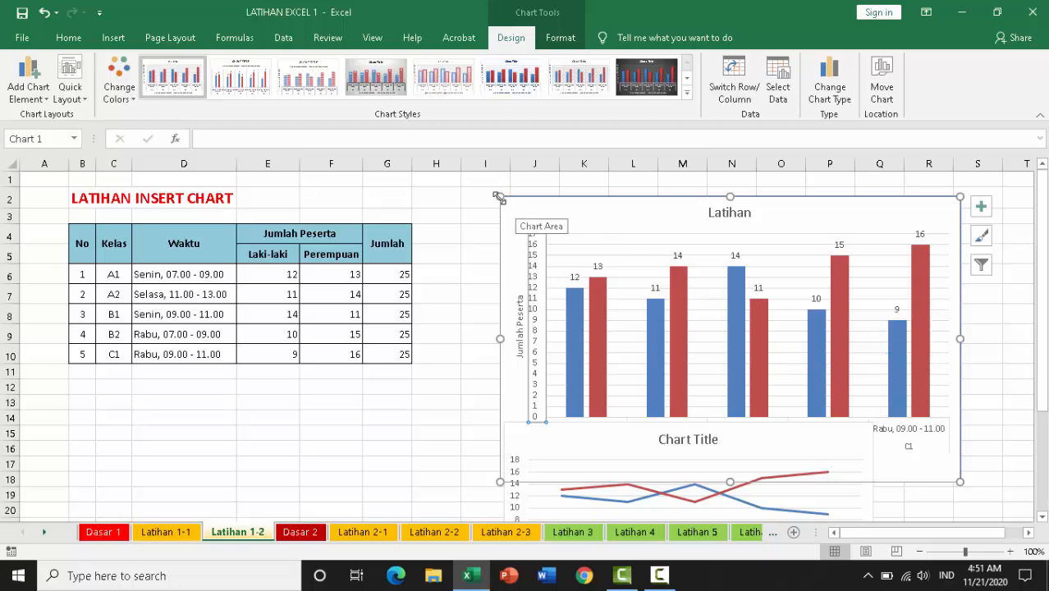
drag(504, 201, 567, 264)
drag(655, 273, 574, 194)
click(441, 382)
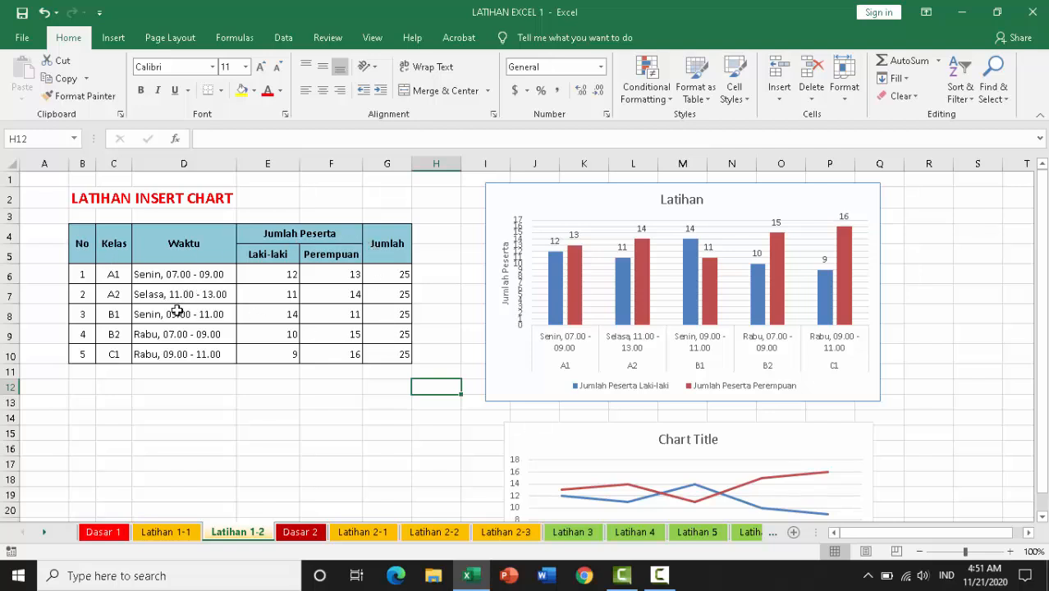
Step: Preview the recommended charts for the entire participant table, from No to Jumlah, without inserting one
drag(82, 246, 377, 356)
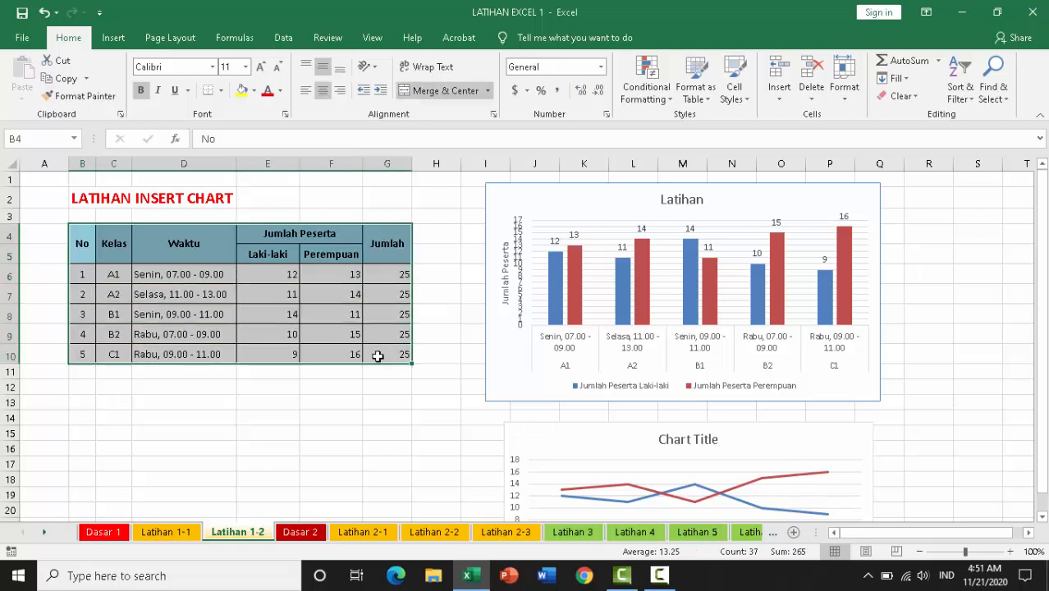
click(396, 274)
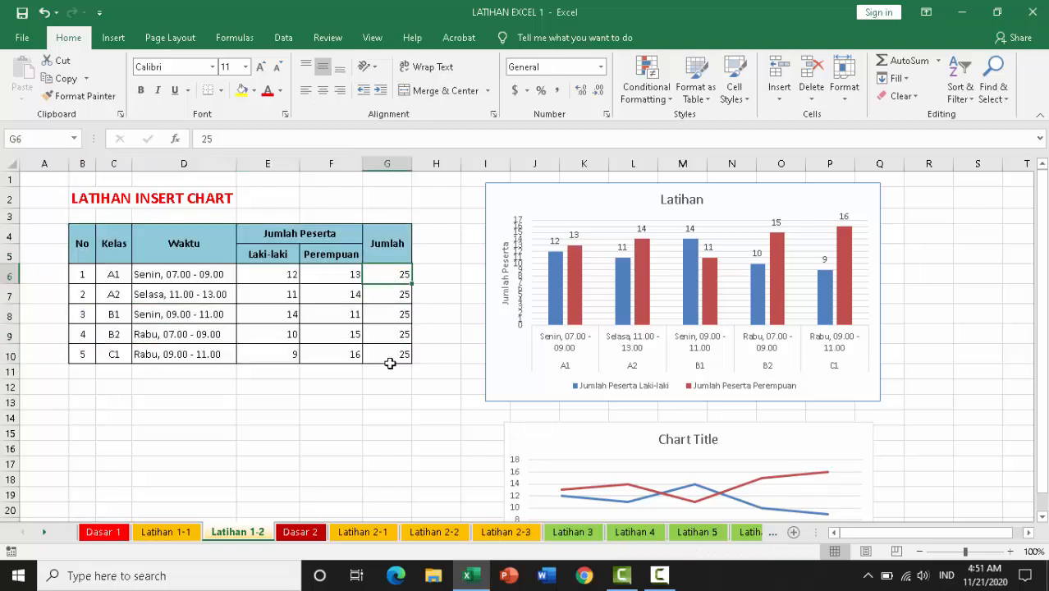
click(78, 252)
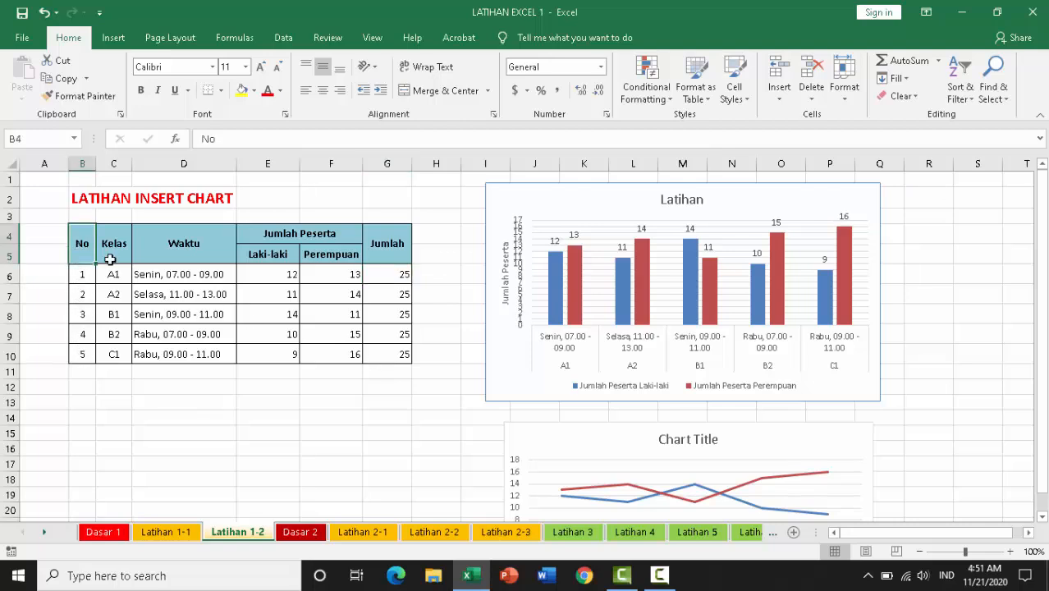
drag(110, 259, 374, 356)
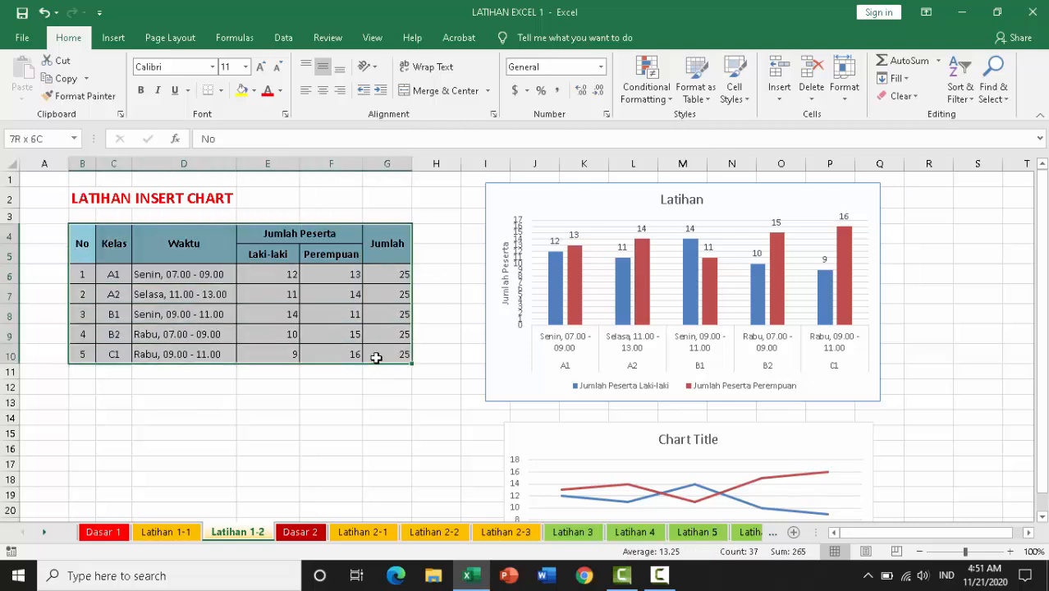
click(111, 39)
click(356, 82)
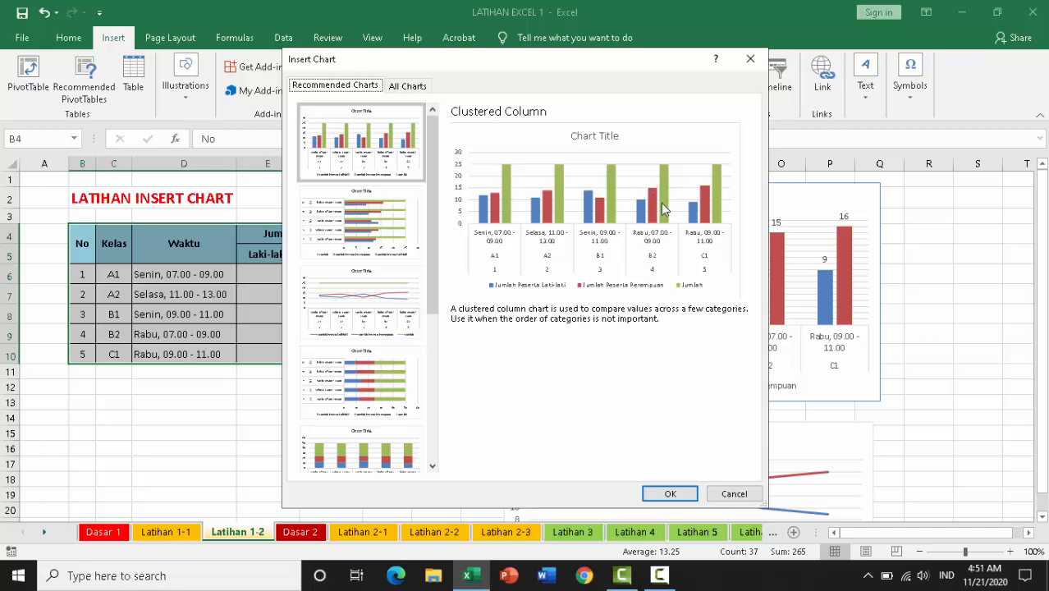
click(750, 57)
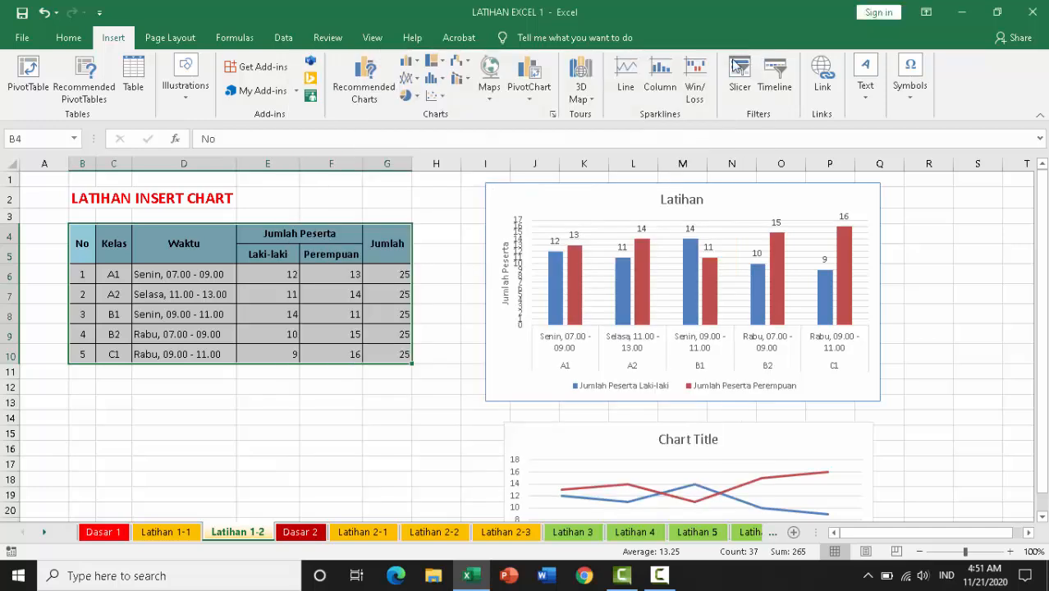
click(265, 400)
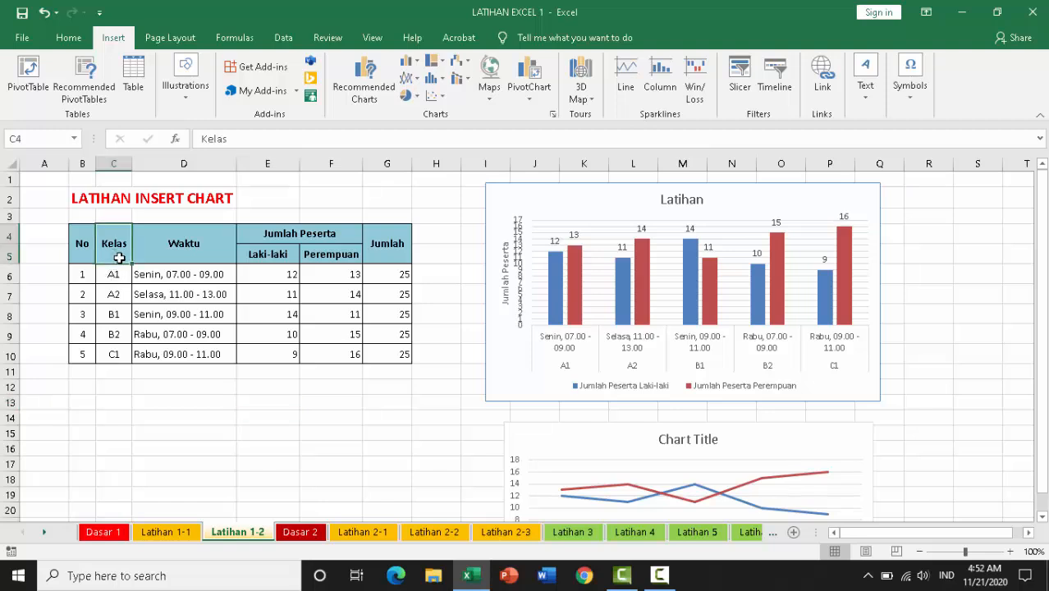
Step: Try a 2-D pie chart of the Kelas to Perempuan columns for all classes, and delete it
drag(114, 256, 327, 346)
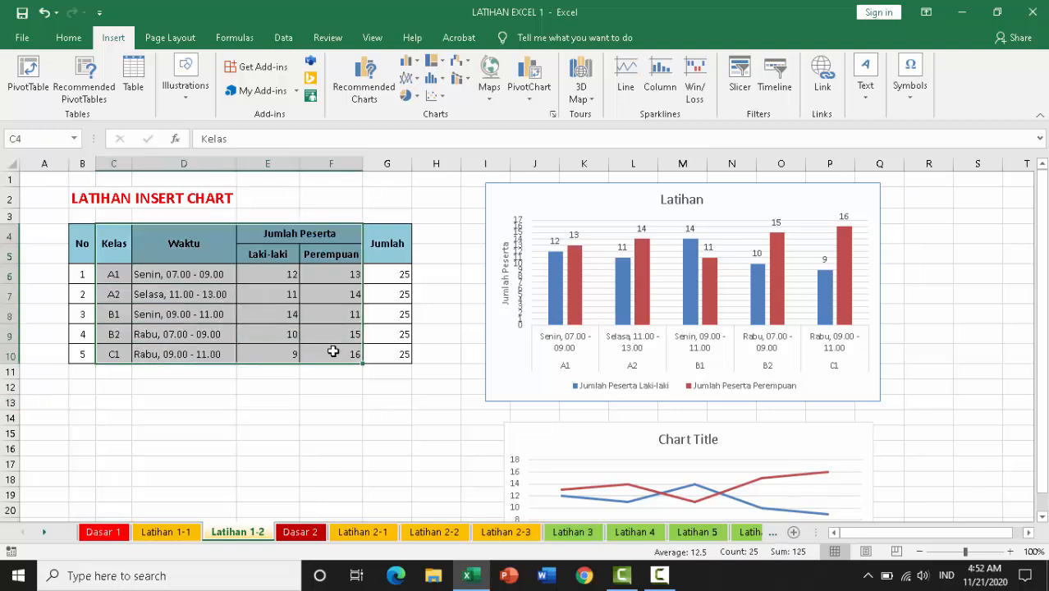
click(408, 95)
click(418, 145)
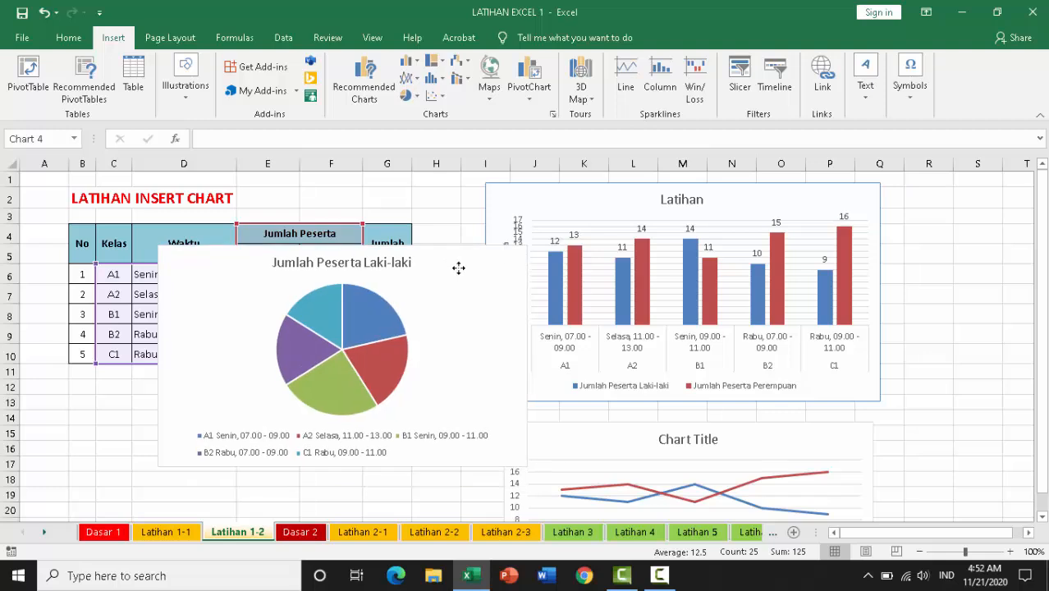
drag(443, 263, 653, 307)
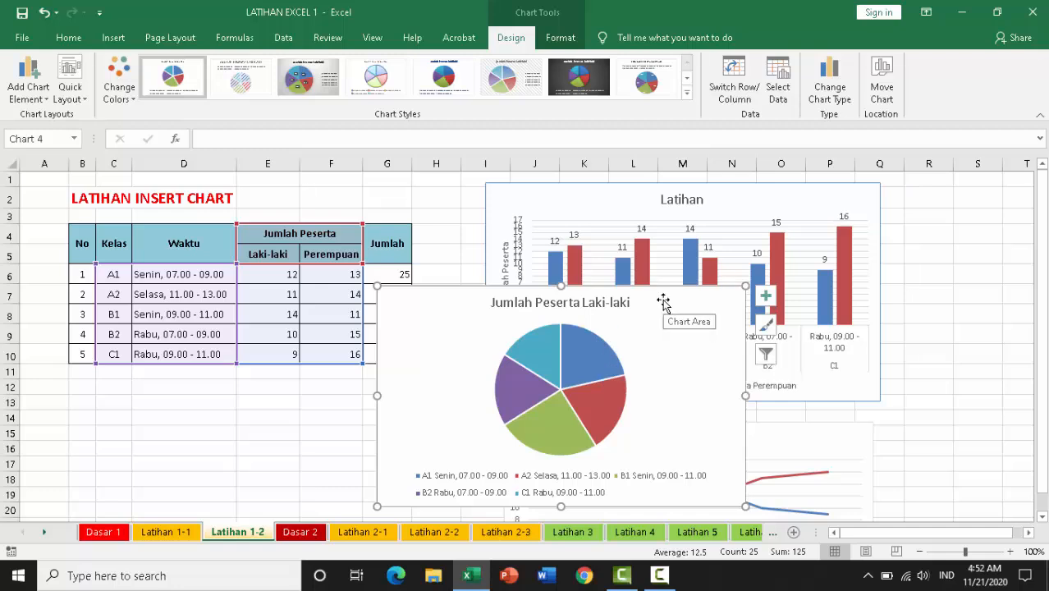
key(Delete)
click(389, 427)
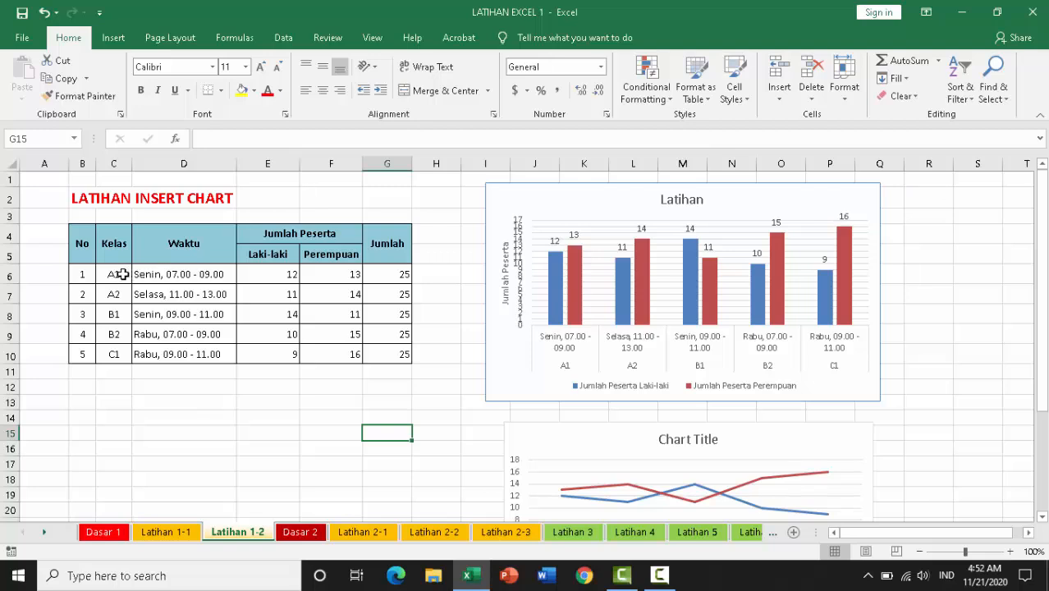
Step: Insert a 2-D pie chart from class A1's name and its Laki-laki and Perempuan counts, leaving out Waktu
drag(156, 275, 335, 275)
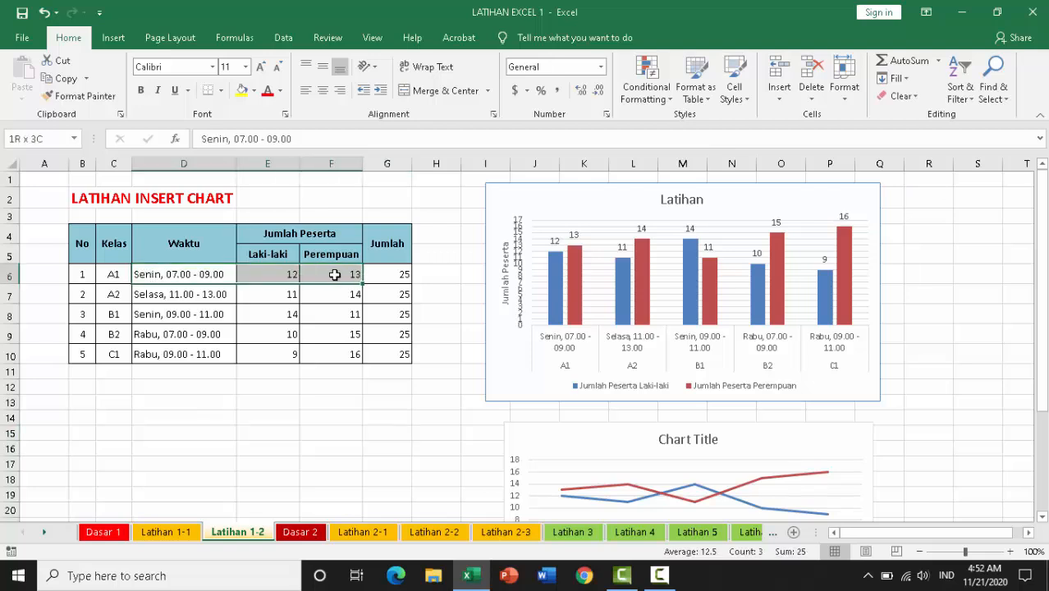
click(107, 275)
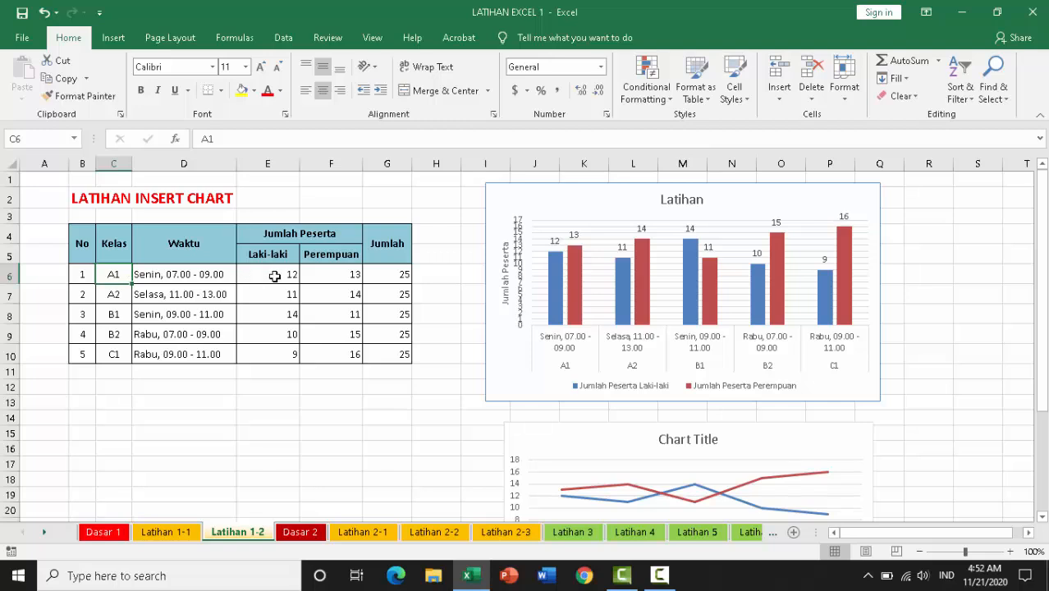
ctrl+click(275, 275)
drag(295, 275, 333, 273)
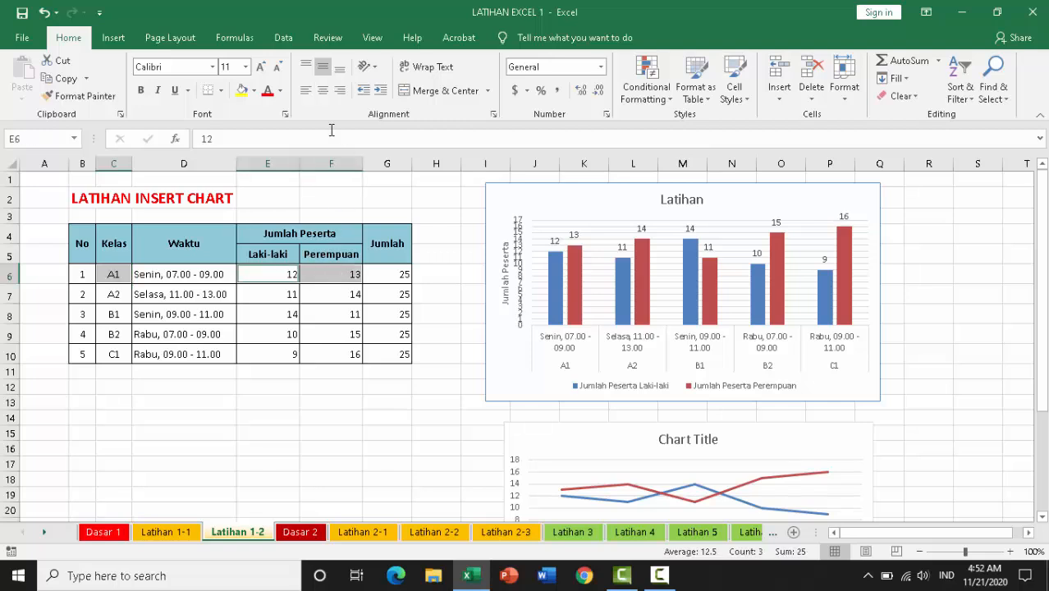
click(113, 38)
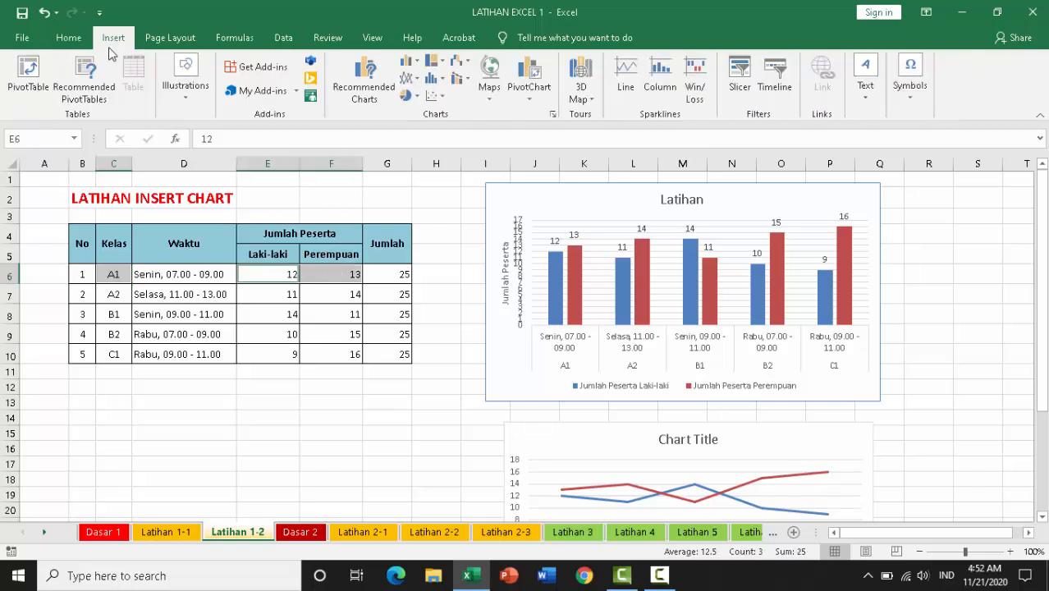
click(409, 97)
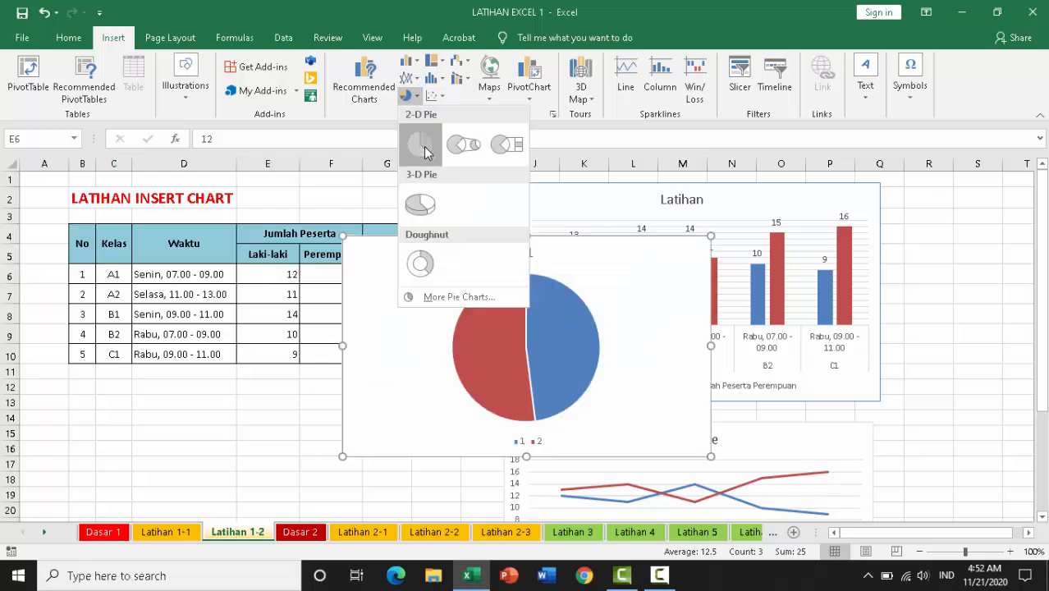
click(420, 145)
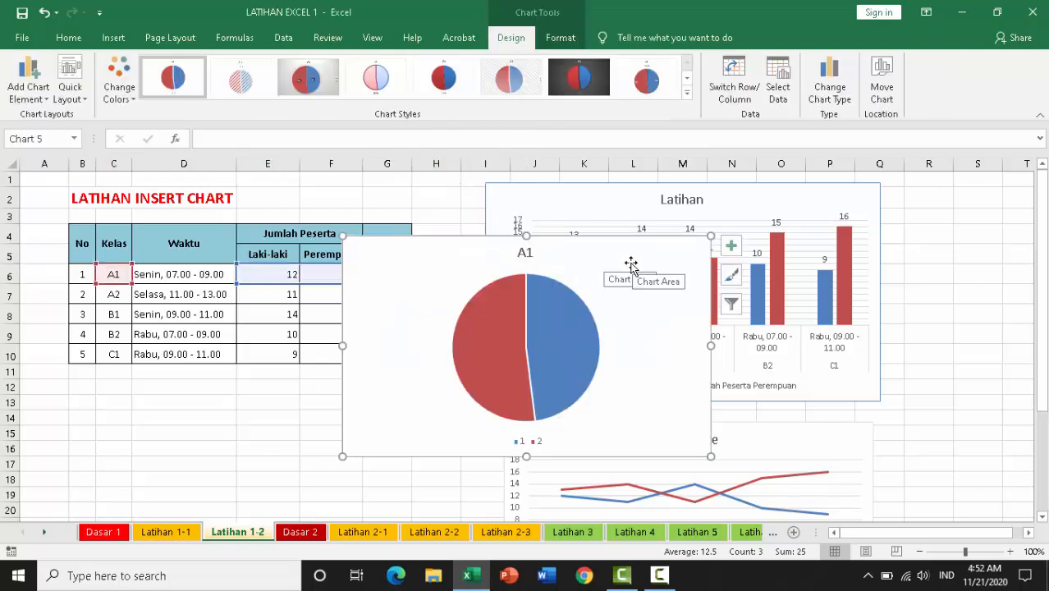
Step: Move the A1 pie chart below the participant table and check the values and percentages of its two slices
drag(630, 264, 789, 233)
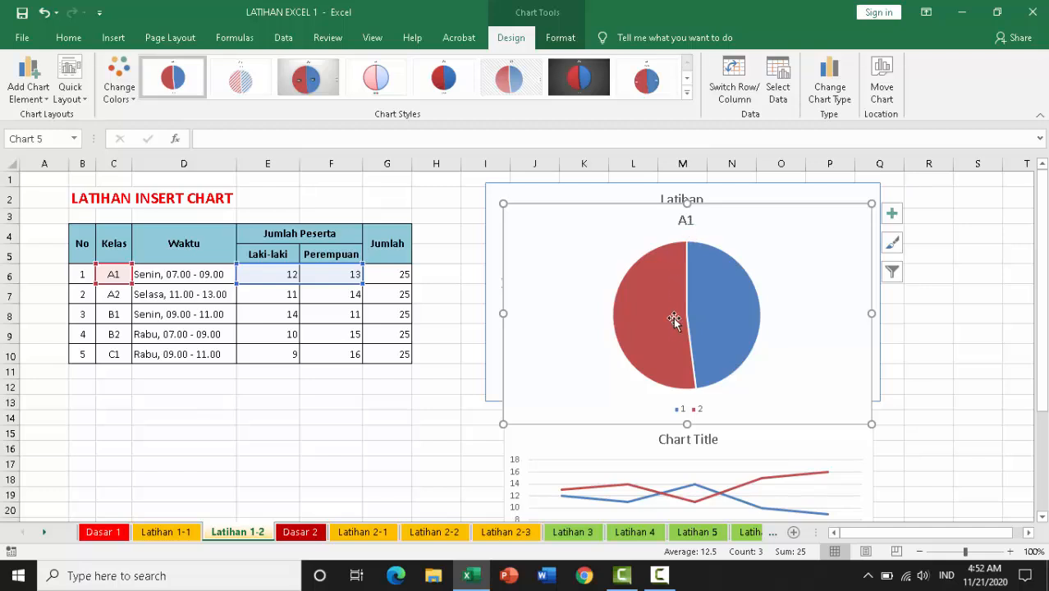
mouse_move(739, 338)
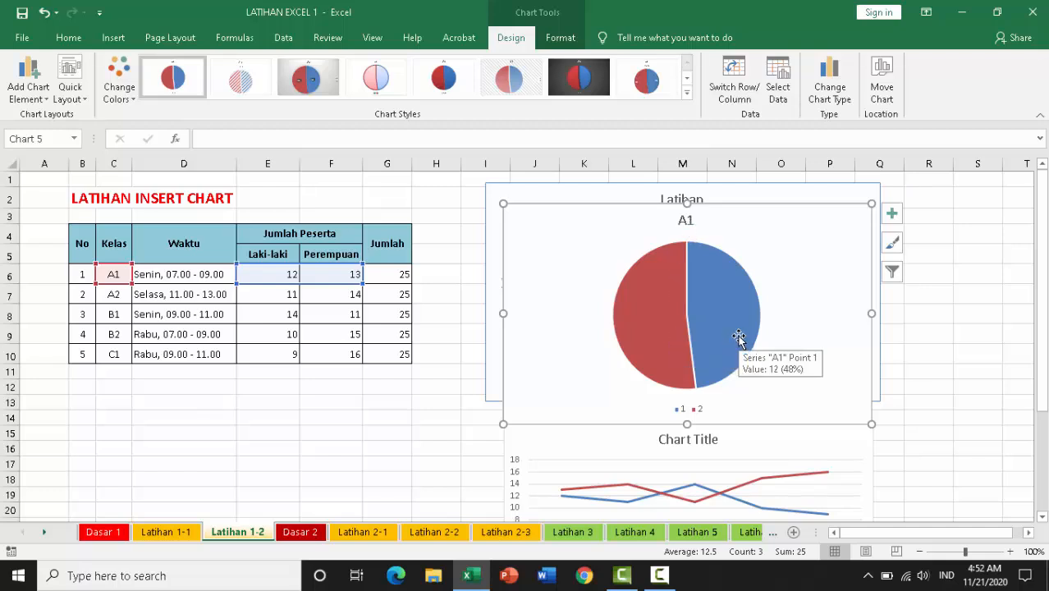
drag(772, 215, 328, 393)
scroll(324, 393, down, 2)
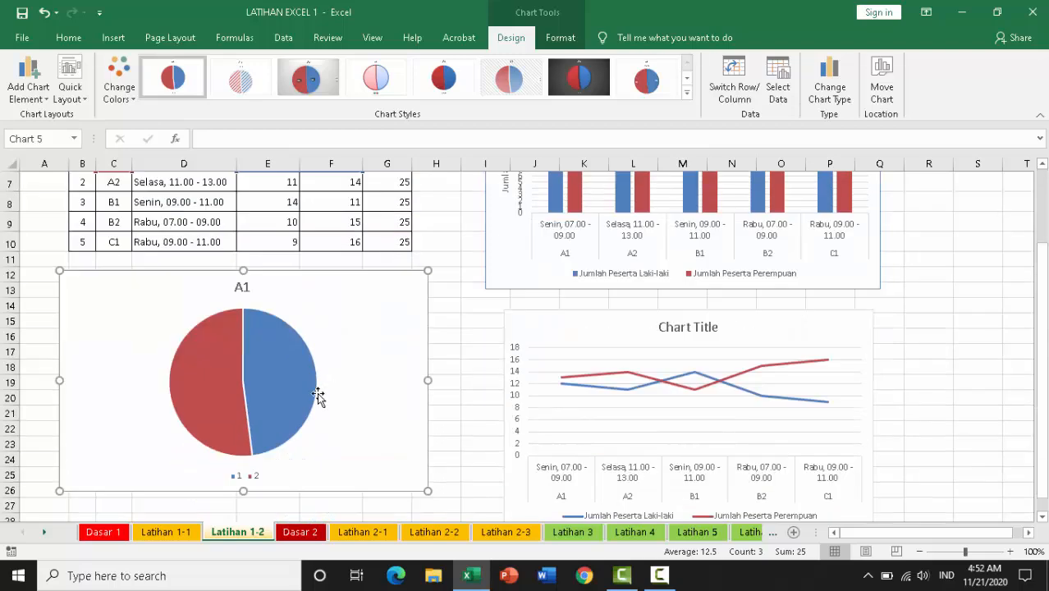
mouse_move(273, 371)
mouse_move(212, 373)
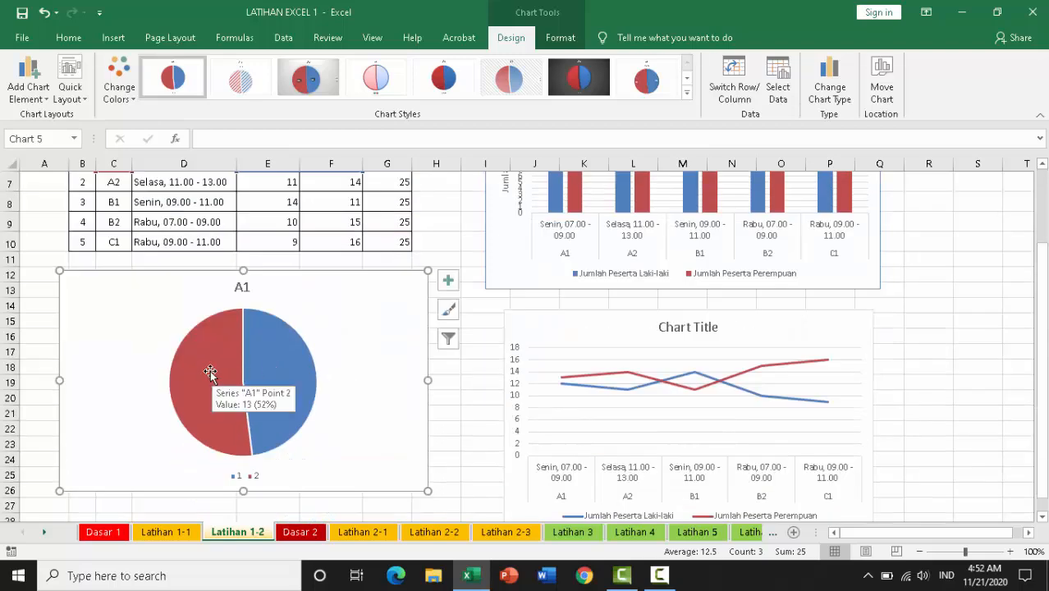
scroll(345, 398, up, 2)
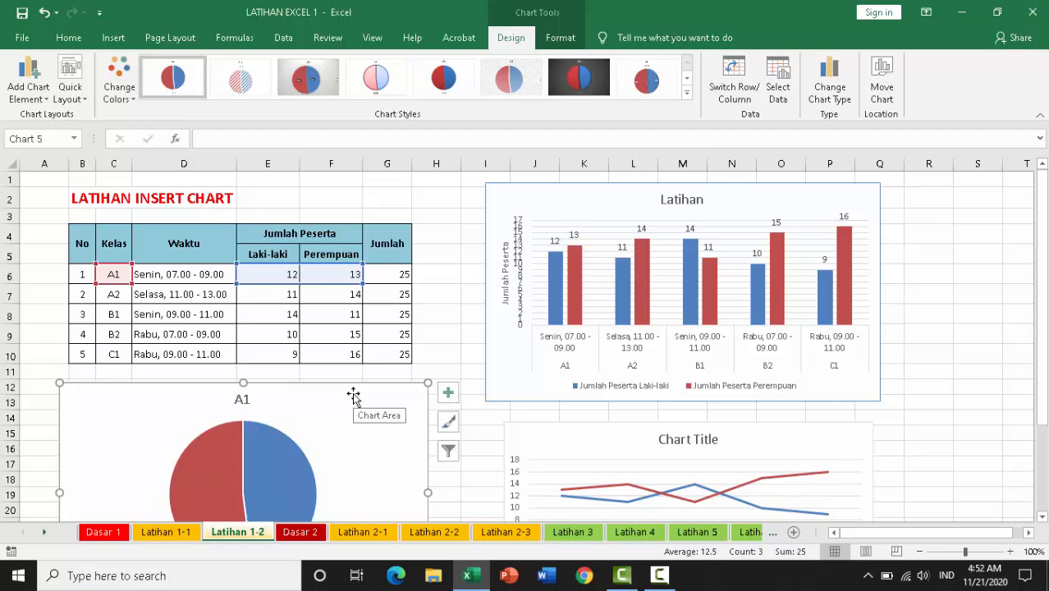